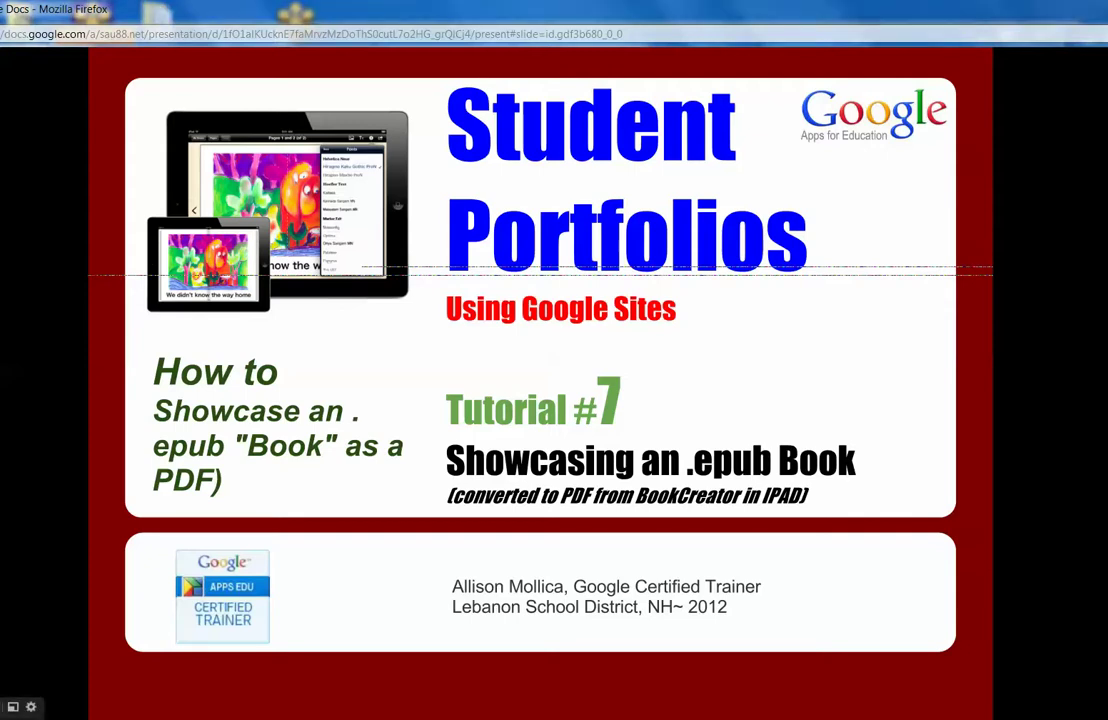
Leave the Student Portfolios slideshow and switch to the 'My Book - MLS Sample Portfolio' page.
key(Escape)
click(803, 60)
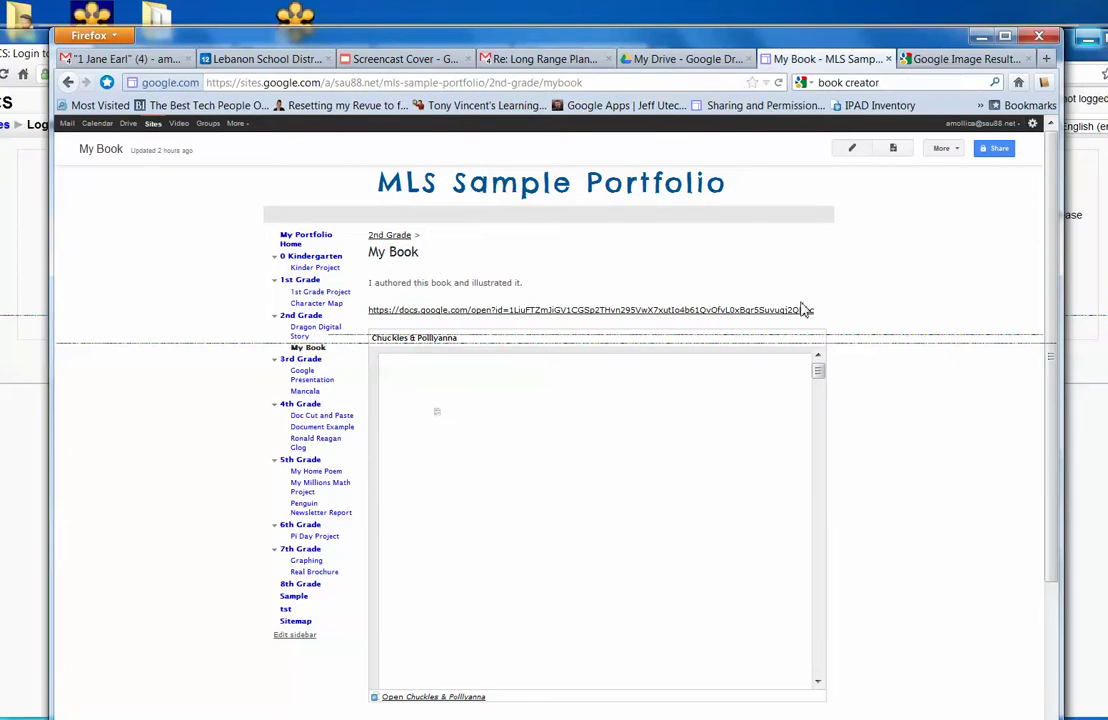
Scroll through the My Book page and its embedded book viewer.
scroll(1040, 453, down, 3)
scroll(1040, 453, down, 1)
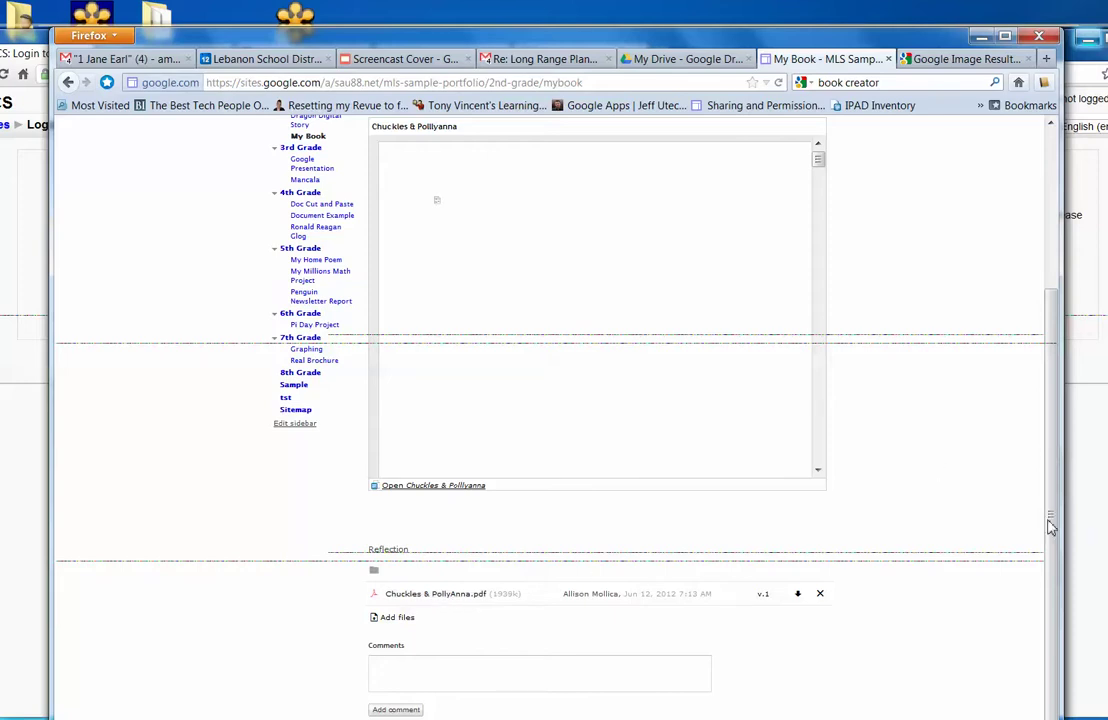
scroll(1050, 522, up, 5)
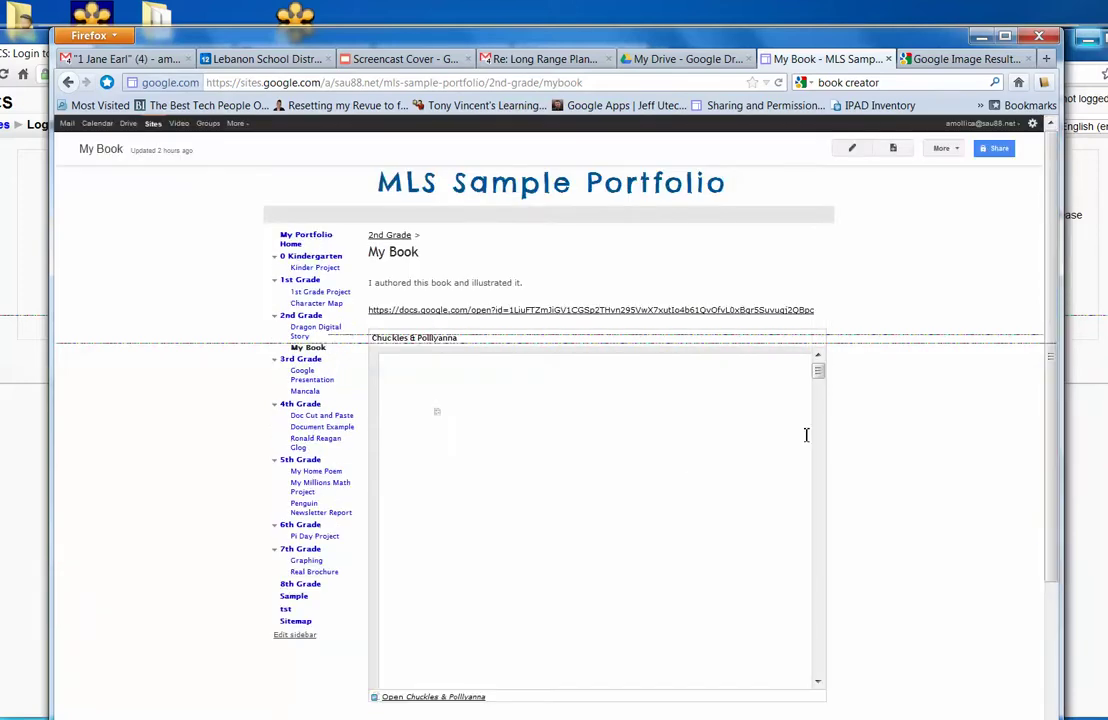
mouse_move(823, 378)
mouse_down()
mouse_move(820, 485)
mouse_move(817, 370)
mouse_up()
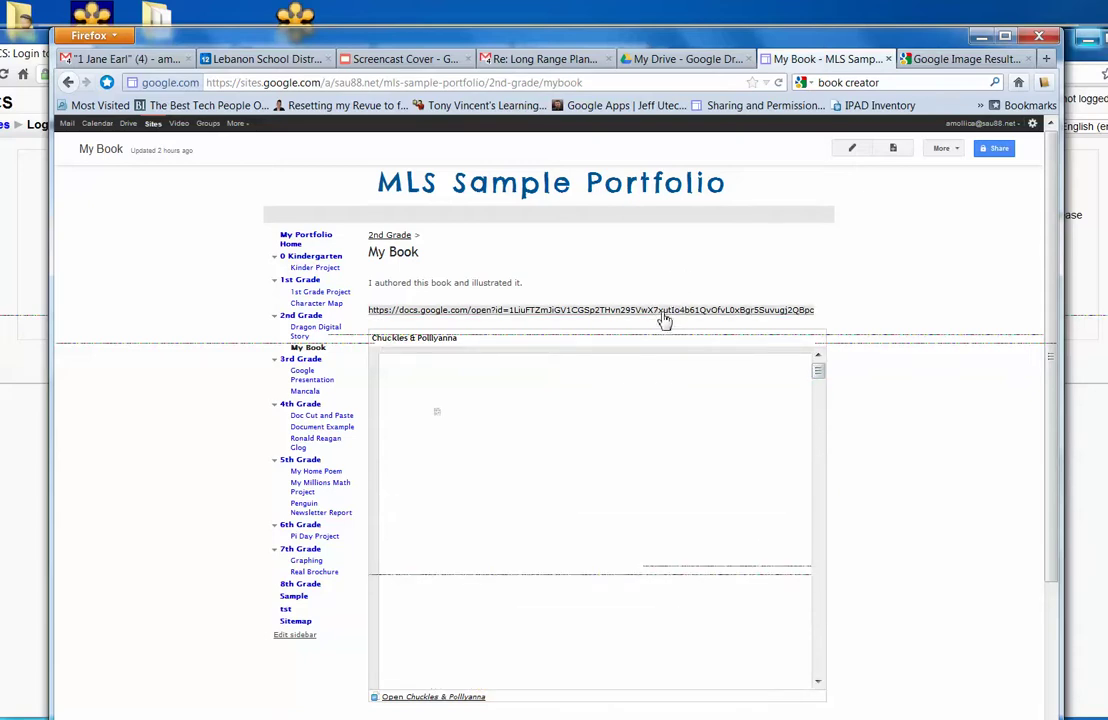
Check the book's document link, return to My Book, and open Google Drive in a new tab.
click(601, 314)
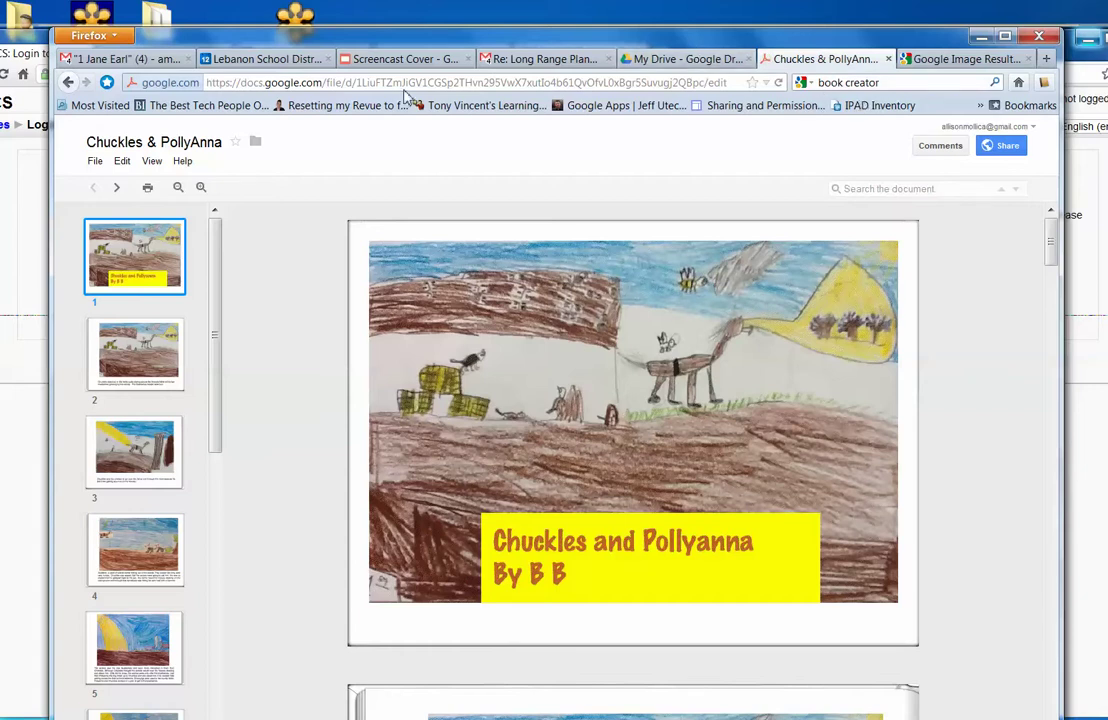
click(67, 83)
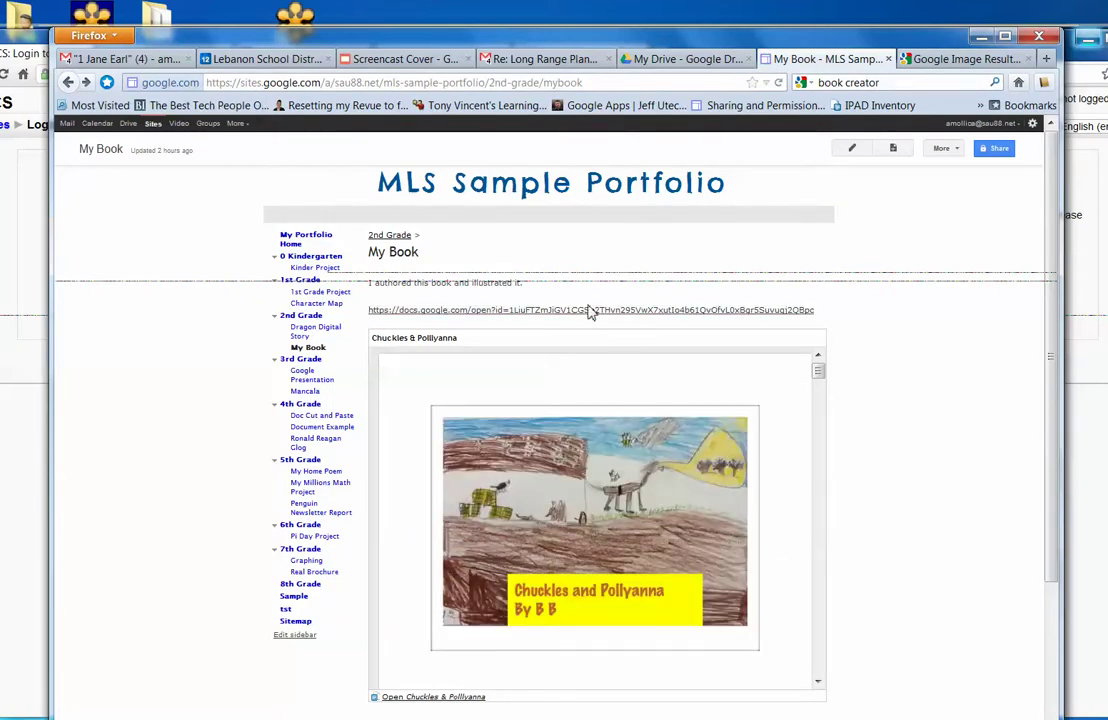
click(129, 123)
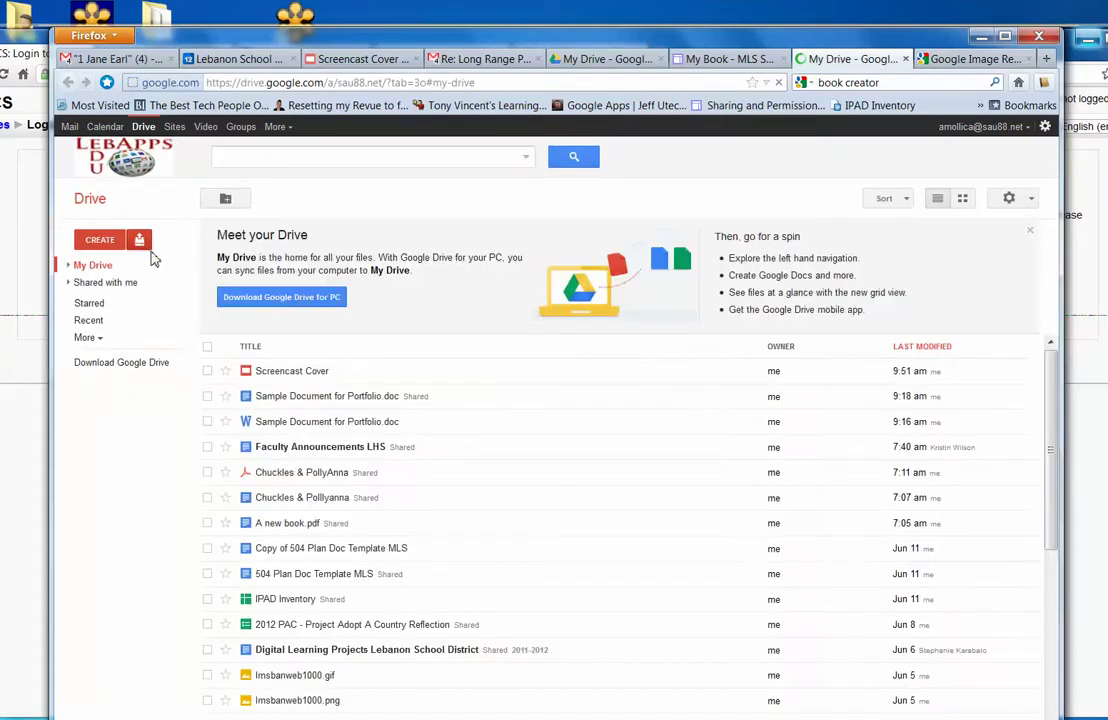
Upload Chuckles & PollyAnna.pdf from the Desktop to My Drive and open it.
click(143, 244)
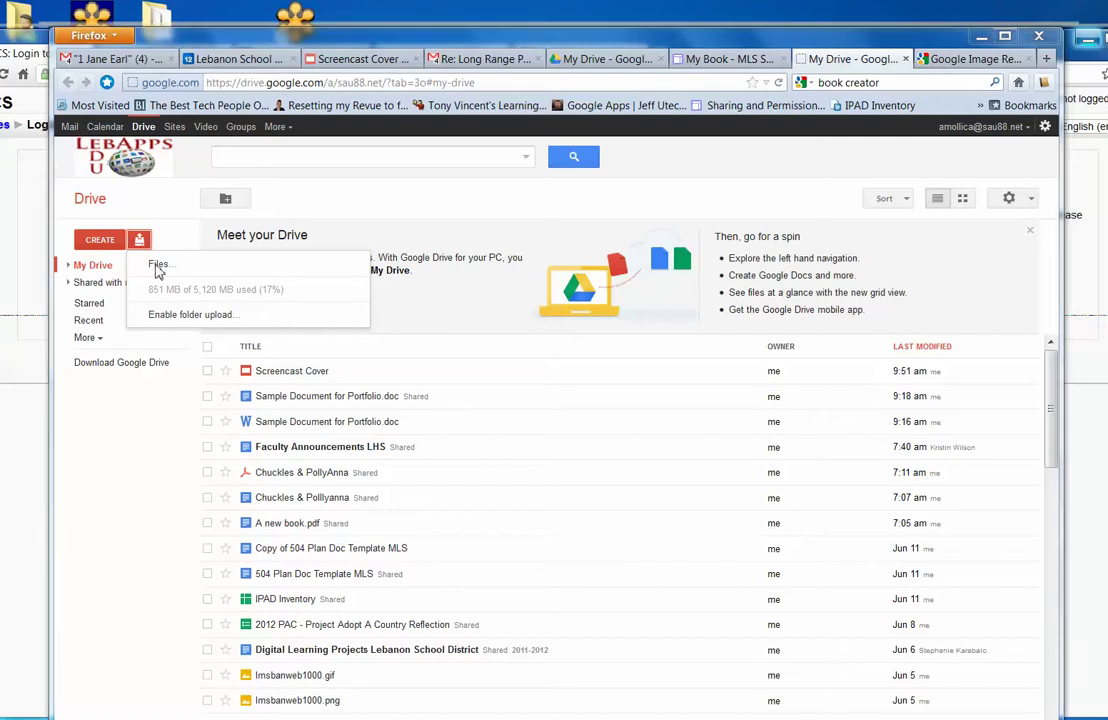
click(157, 266)
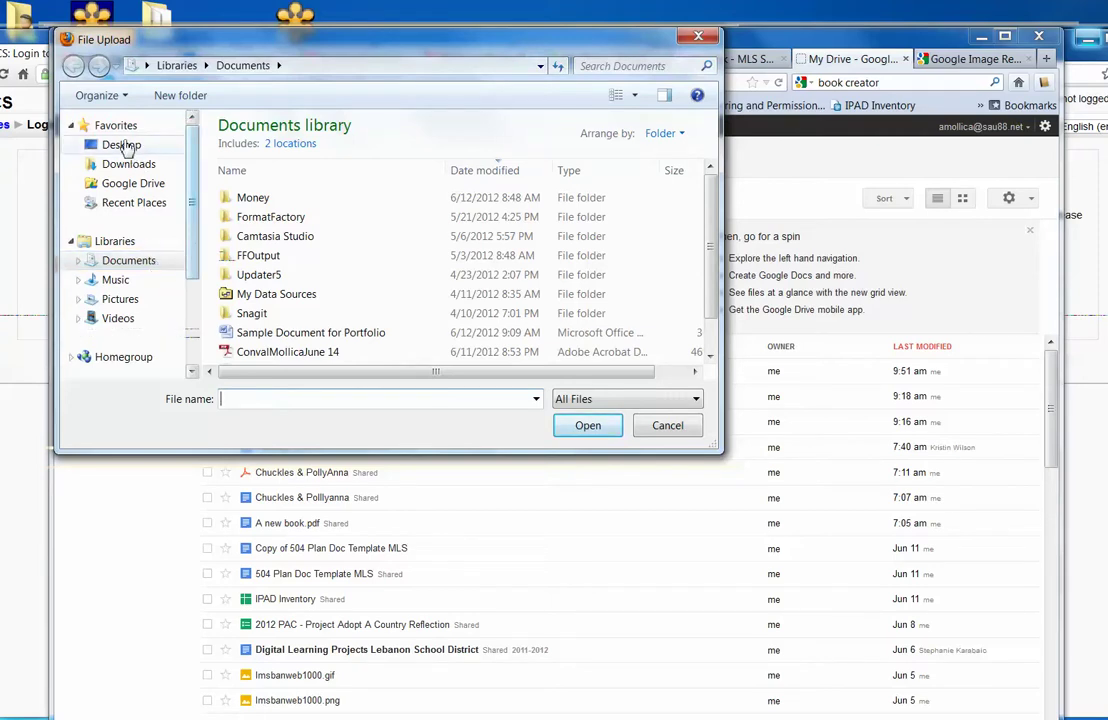
click(122, 146)
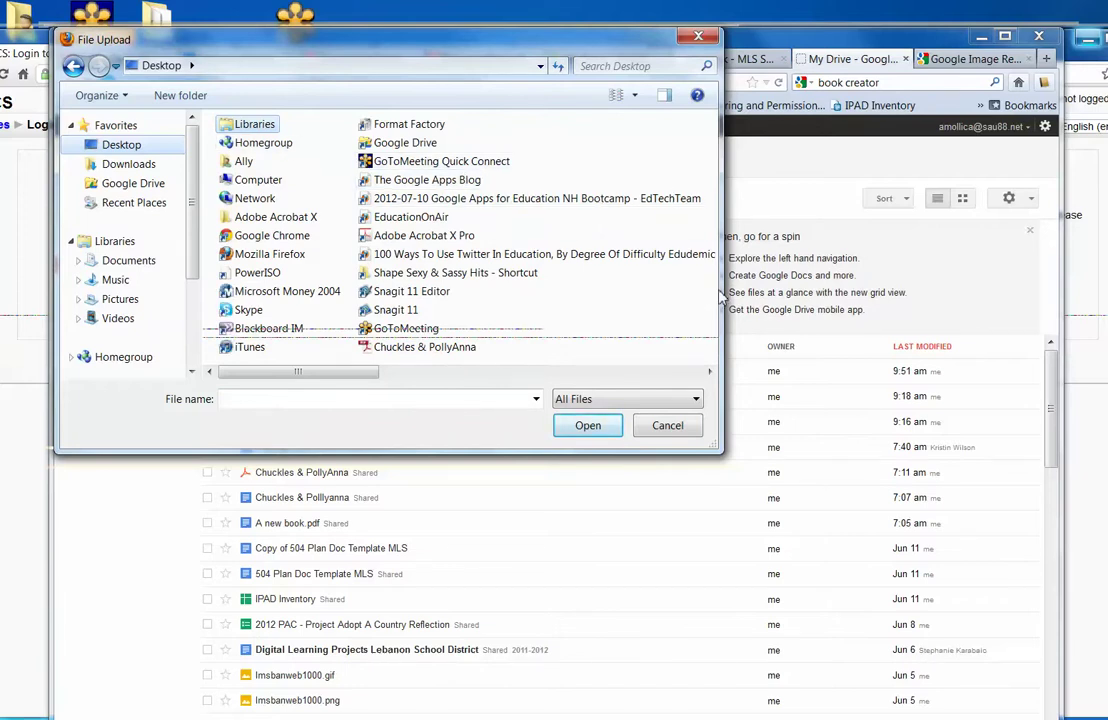
drag(720, 296, 846, 296)
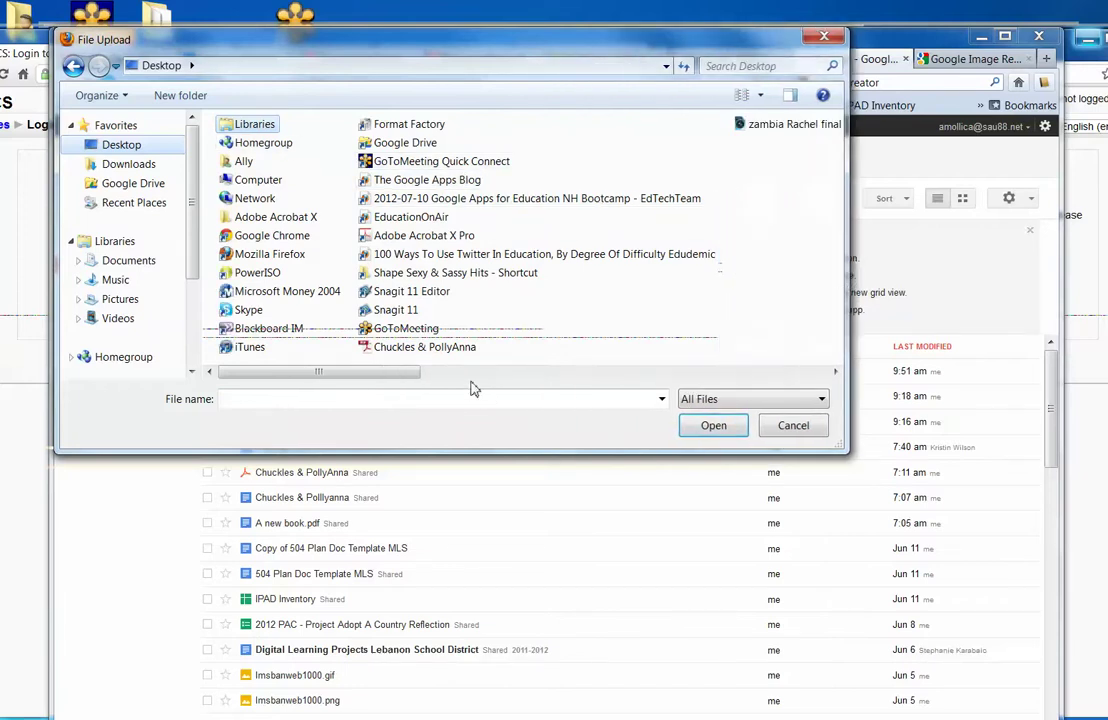
double_click(420, 347)
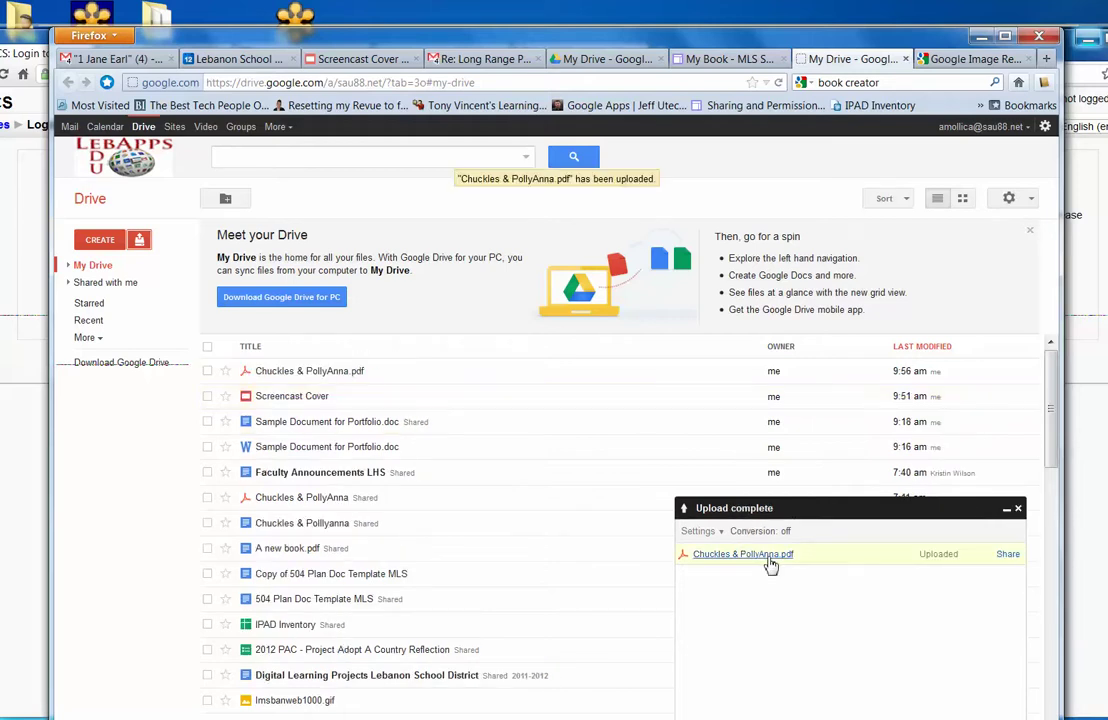
click(302, 372)
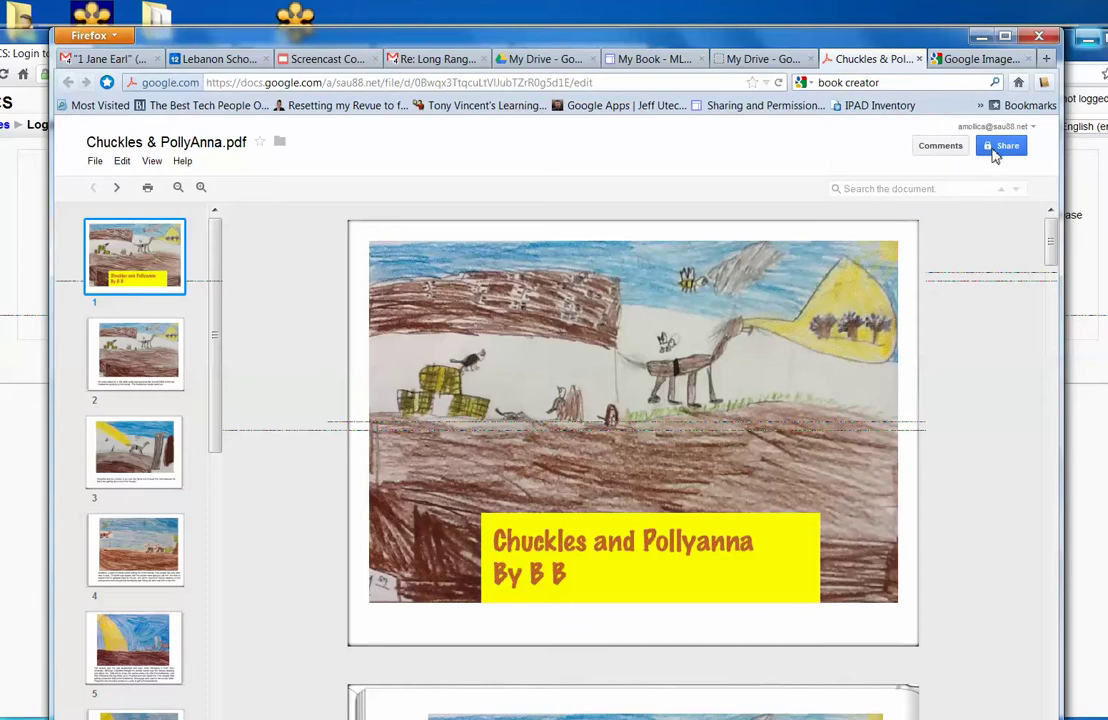
Change Chuckles & PollyAnna.pdf's sharing visibility to Public on the web and save.
click(1006, 150)
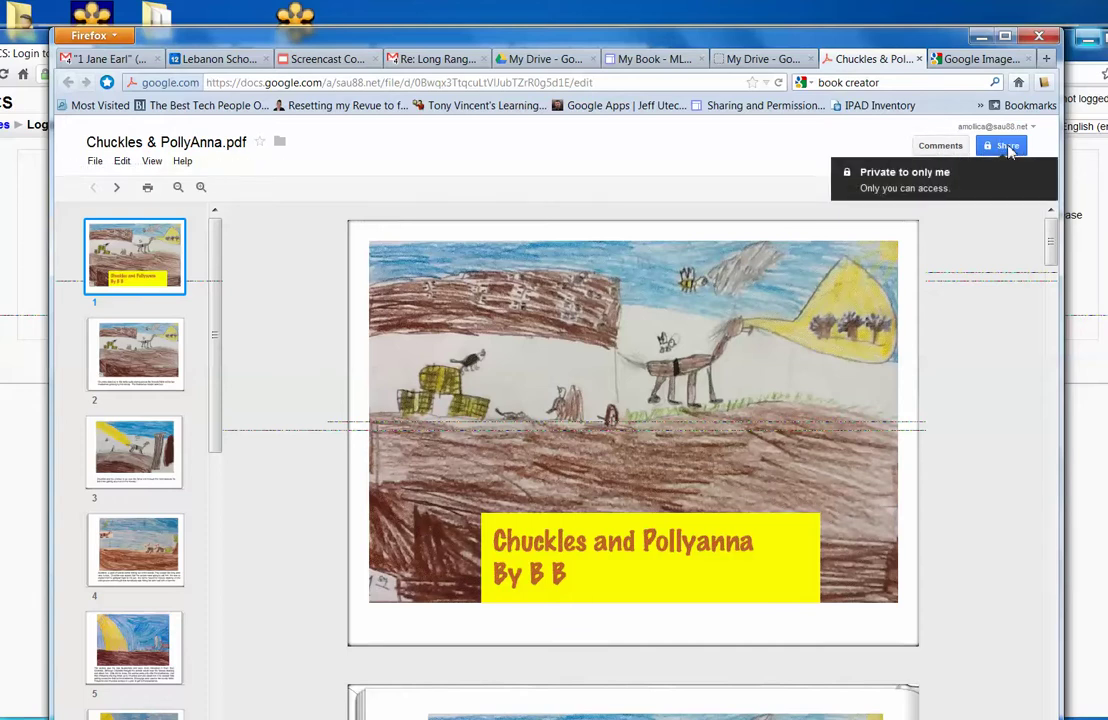
click(1008, 147)
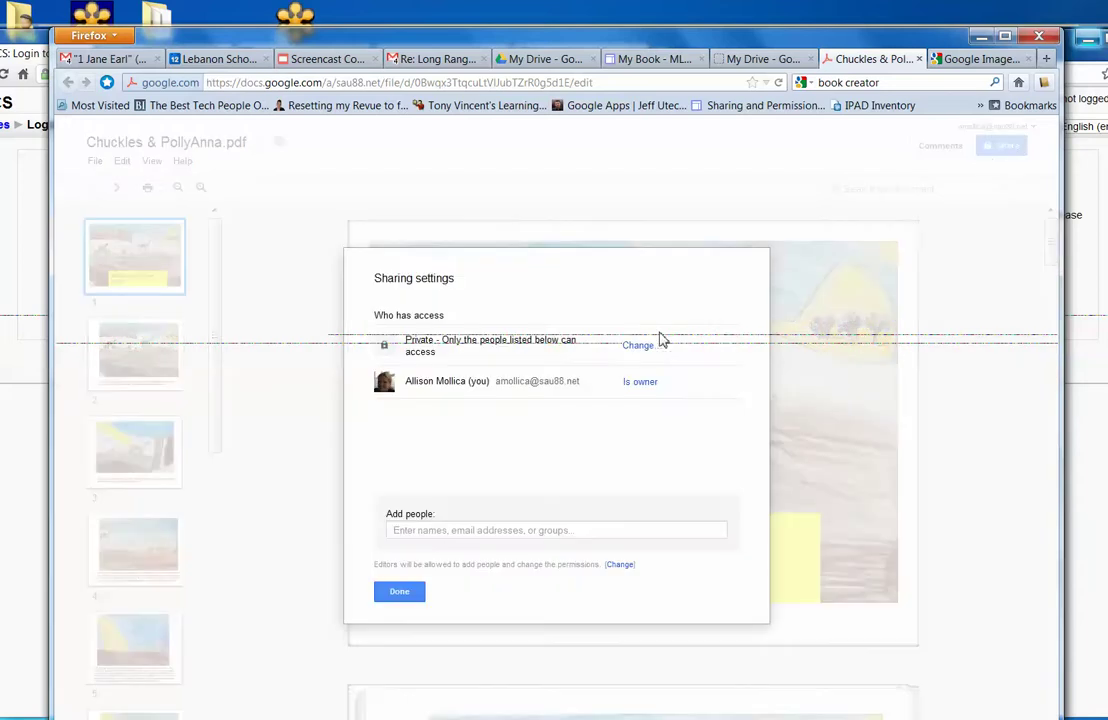
click(641, 347)
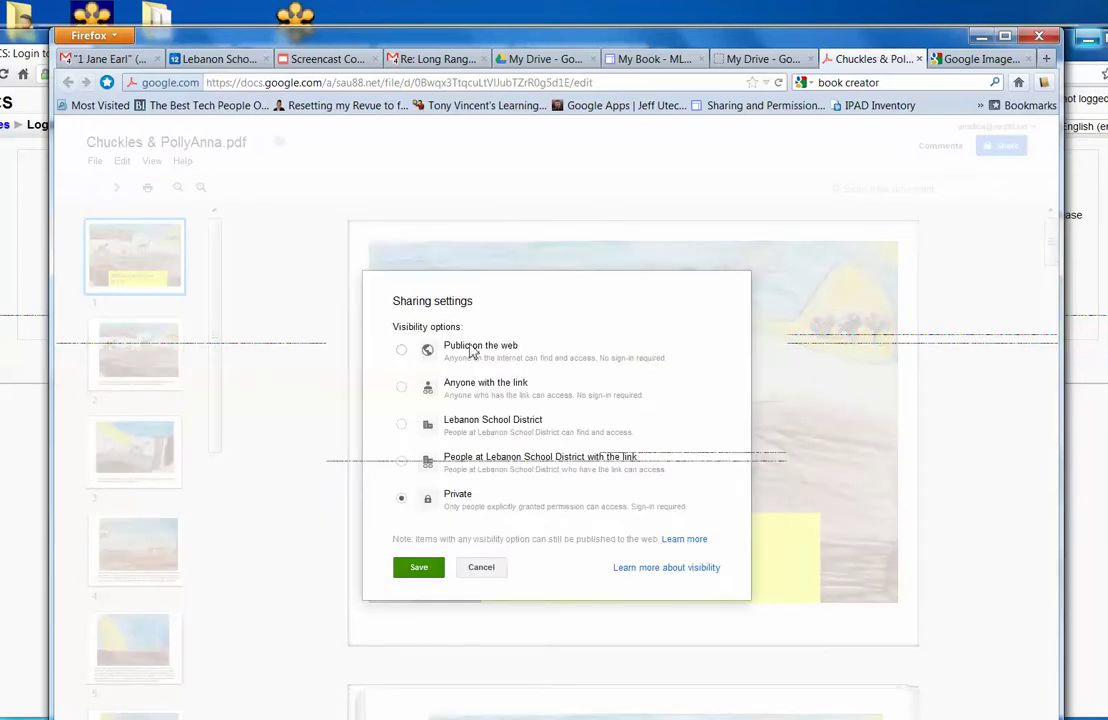
click(400, 352)
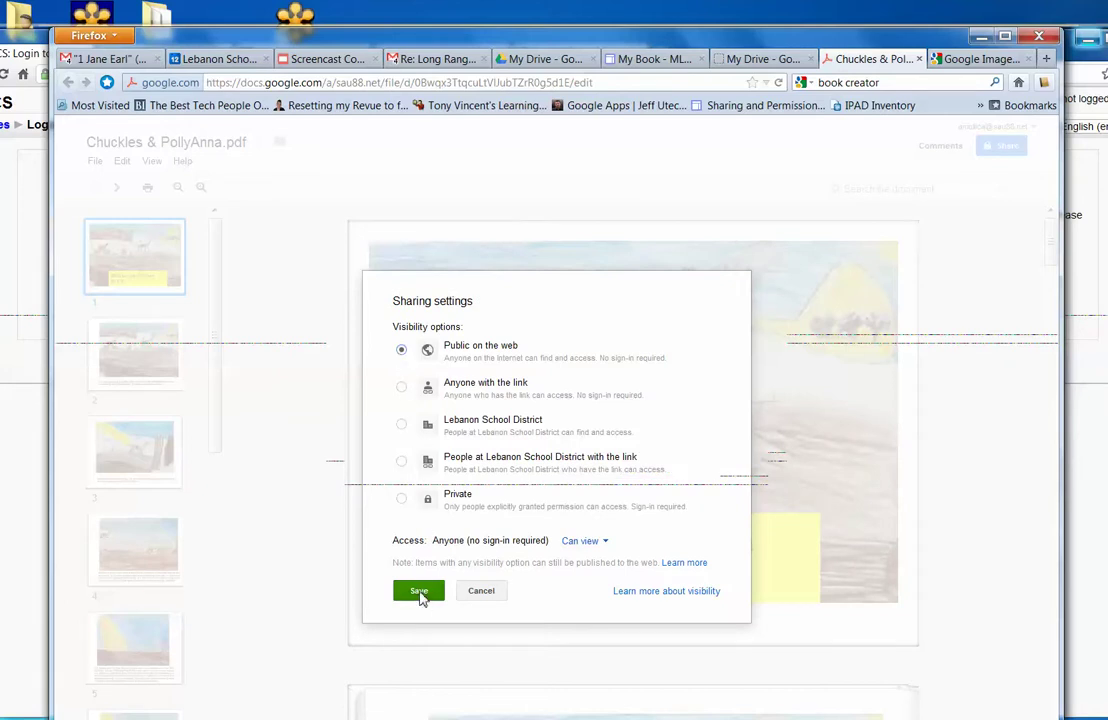
click(419, 594)
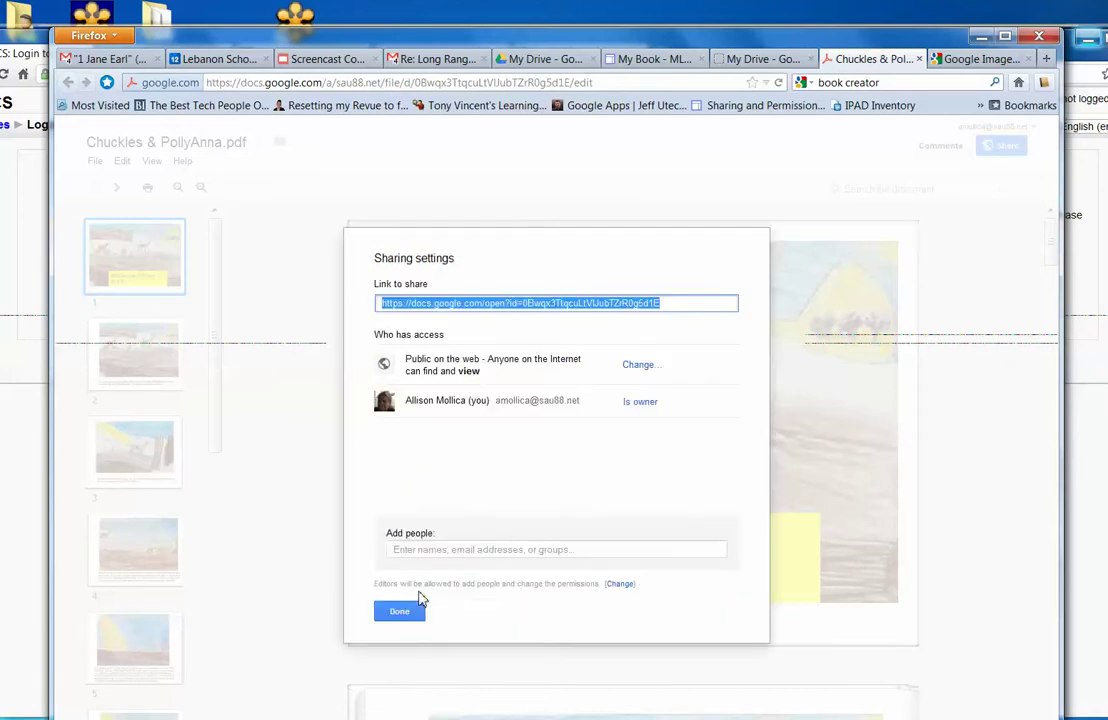
click(407, 611)
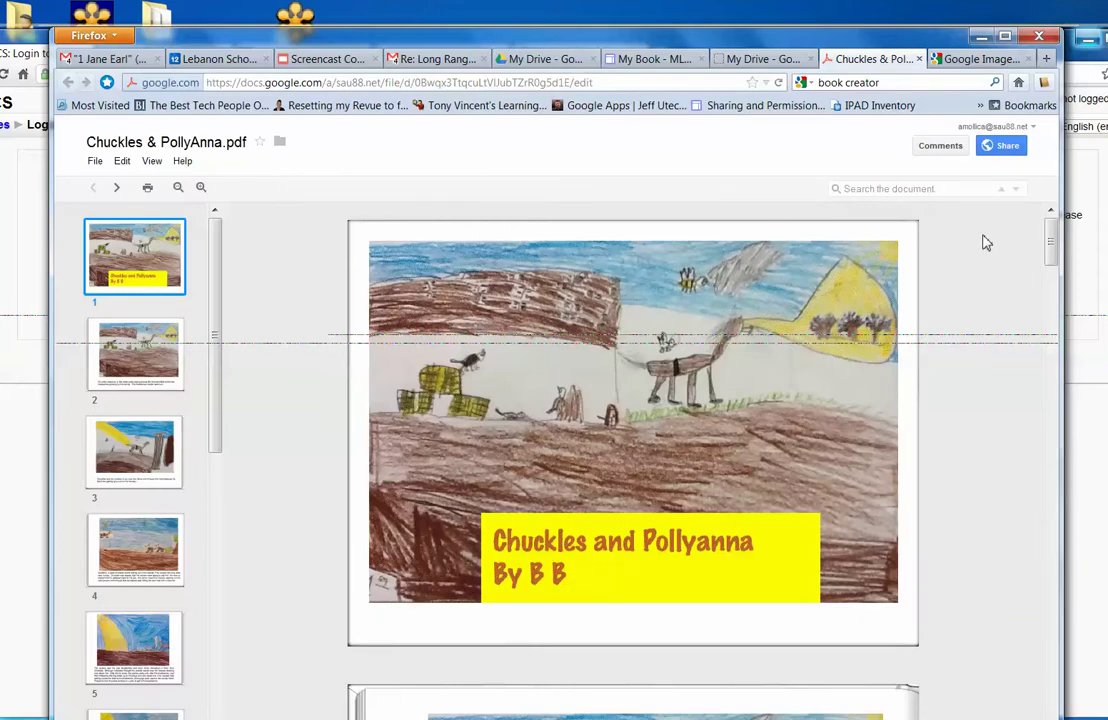
Recheck the PDF's sharing settings to confirm it is Public on the web.
click(1003, 148)
click(639, 366)
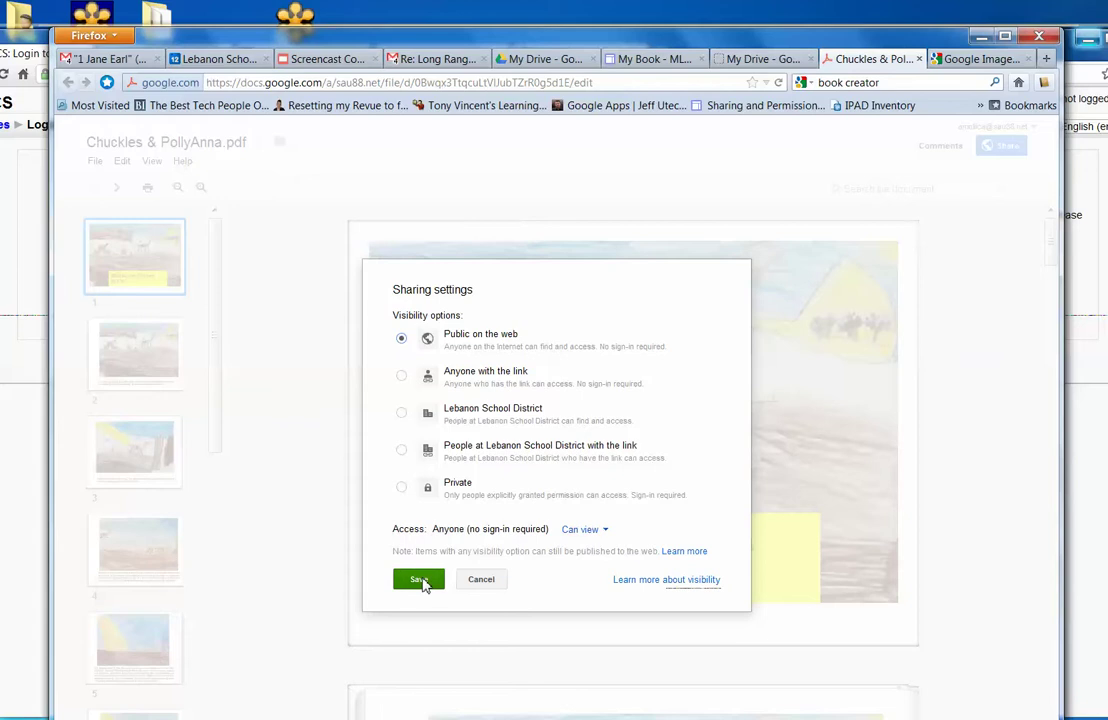
click(420, 580)
click(406, 609)
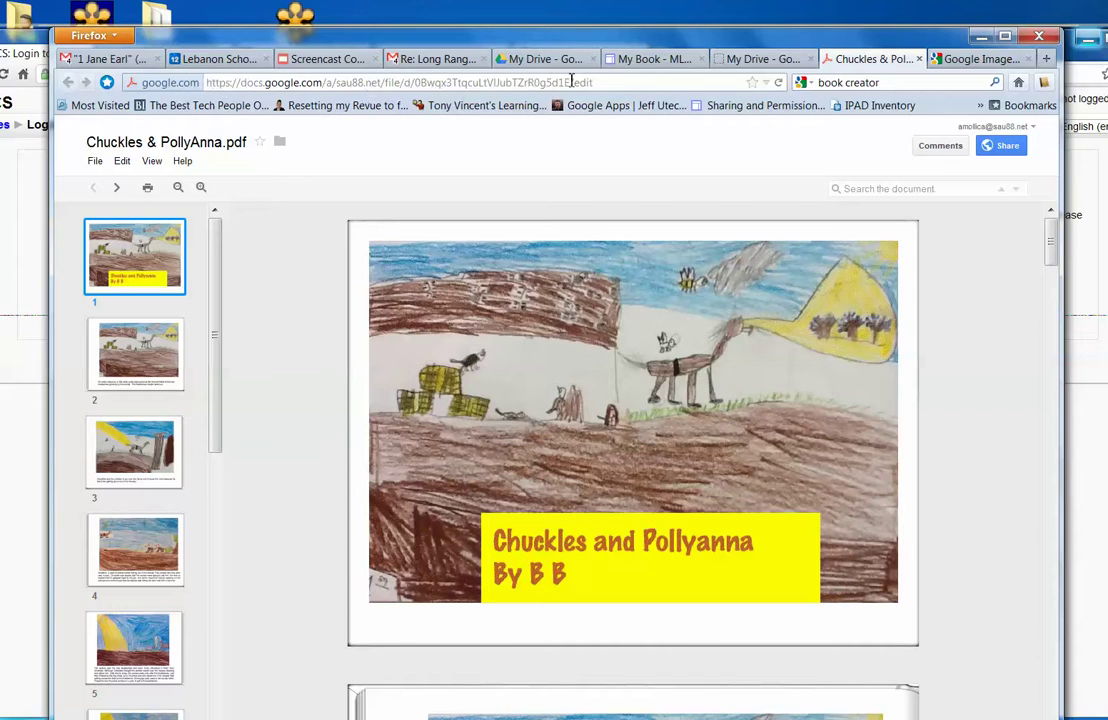
Copy the PDF's web address and start editing the My Book page.
click(610, 85)
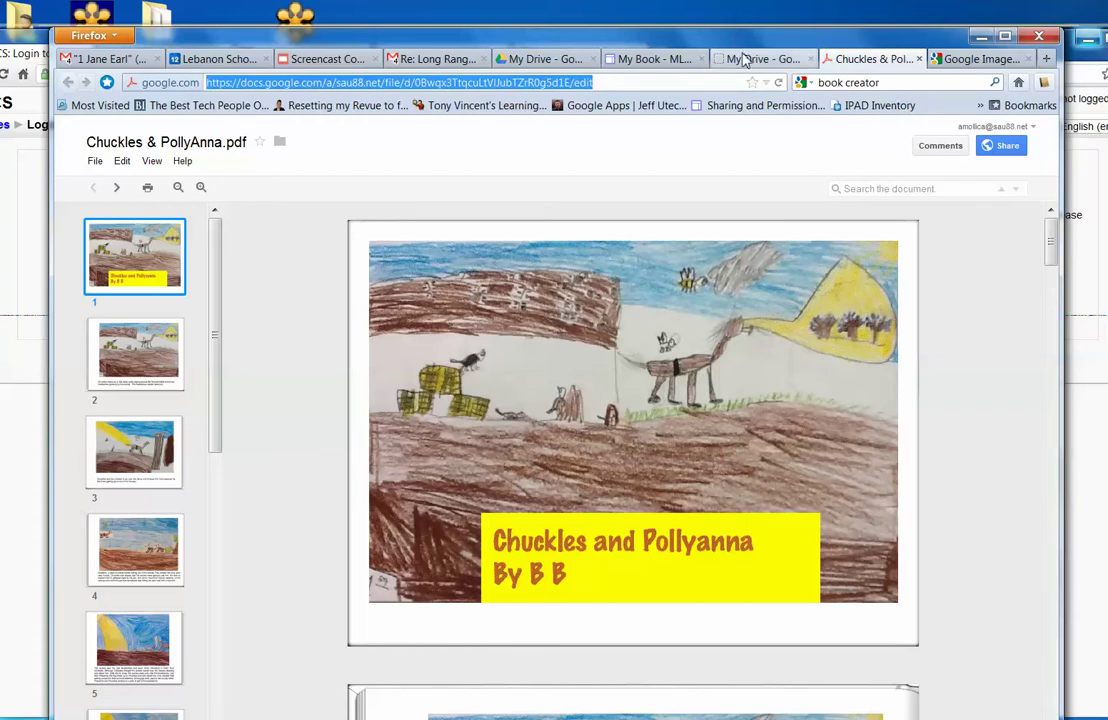
click(660, 60)
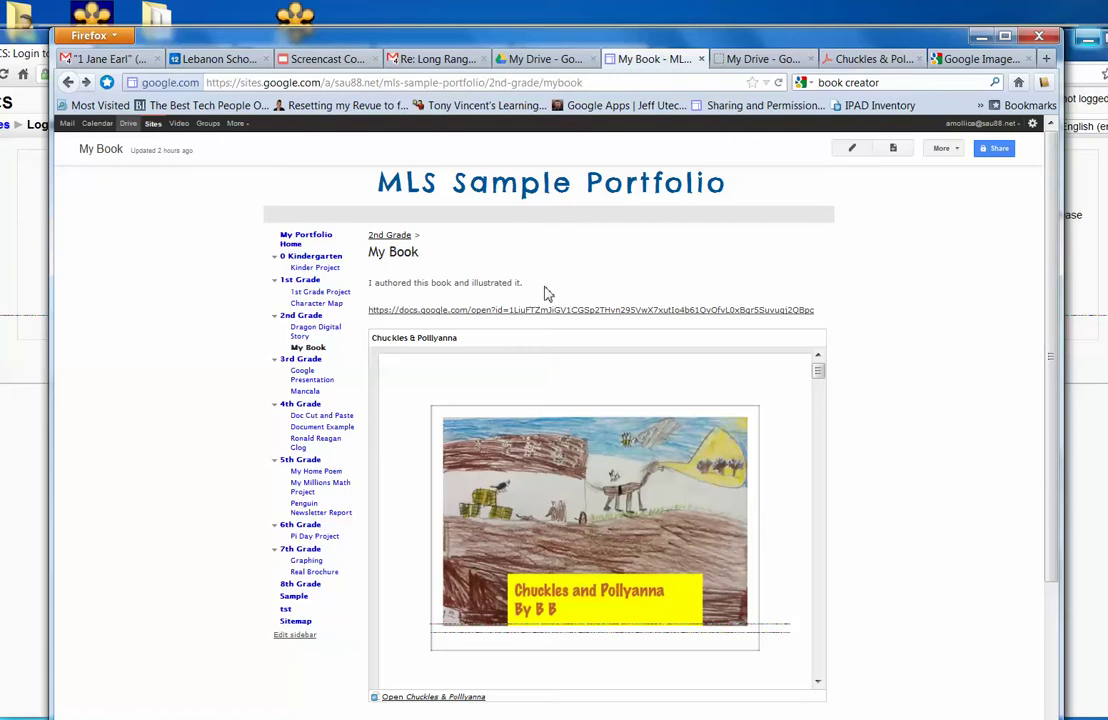
click(854, 150)
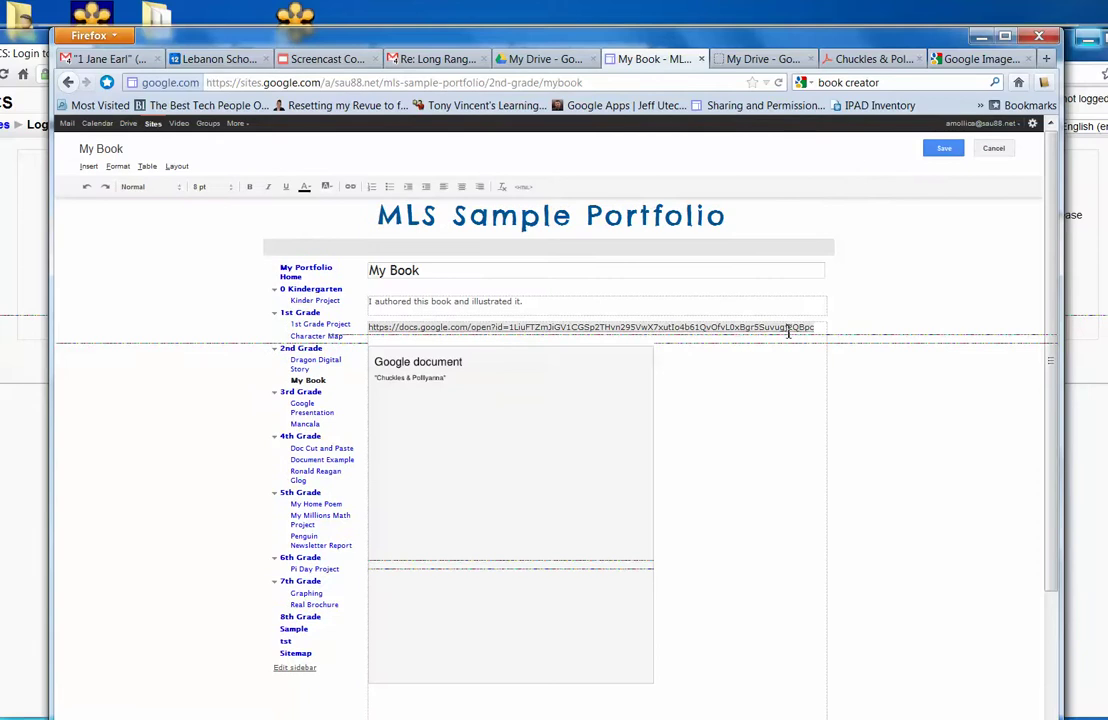
Replace the old document link with the pasted PDF address and save the page.
drag(818, 337, 522, 317)
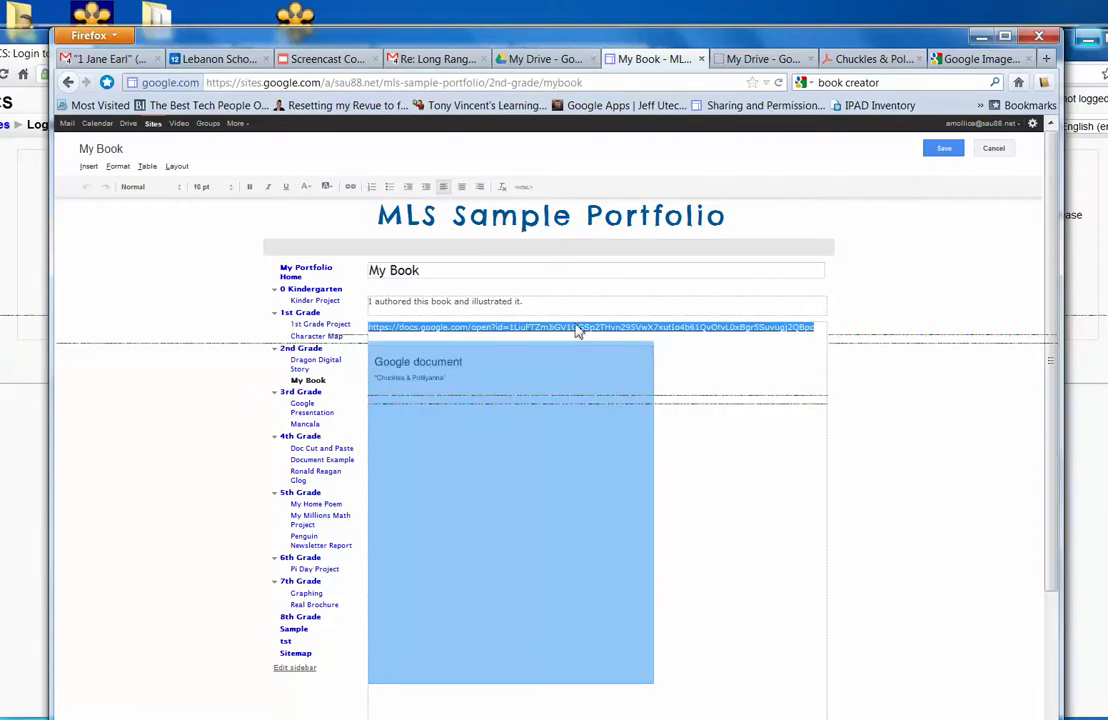
click(732, 371)
click(816, 336)
drag(818, 336, 362, 325)
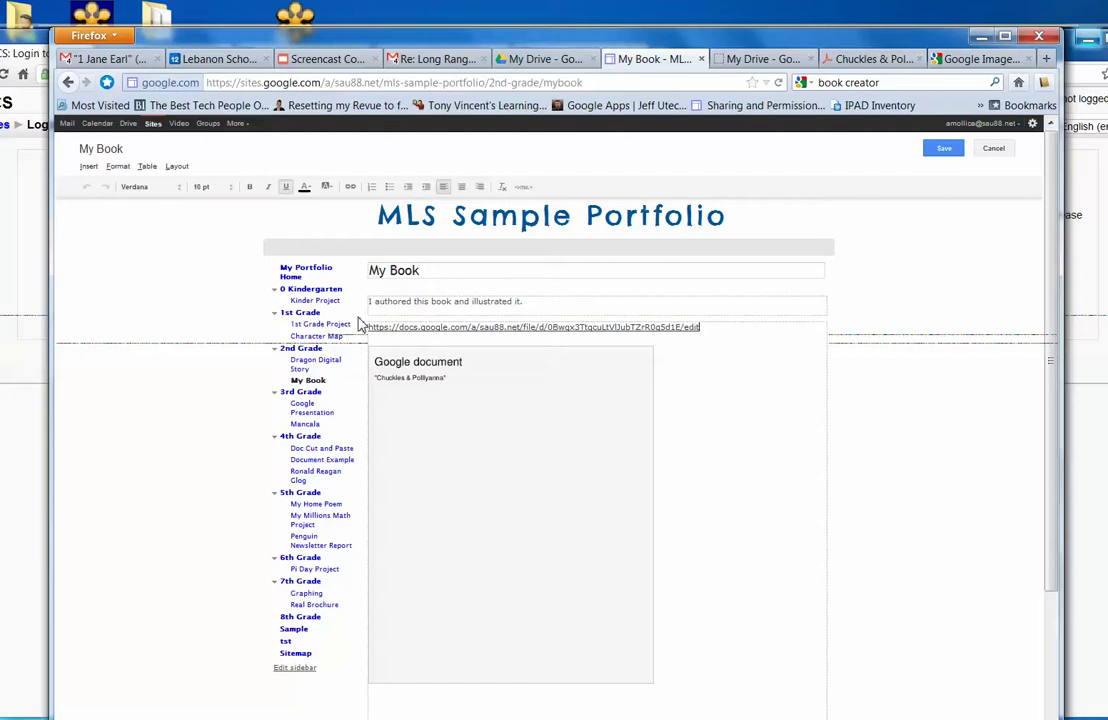
click(944, 149)
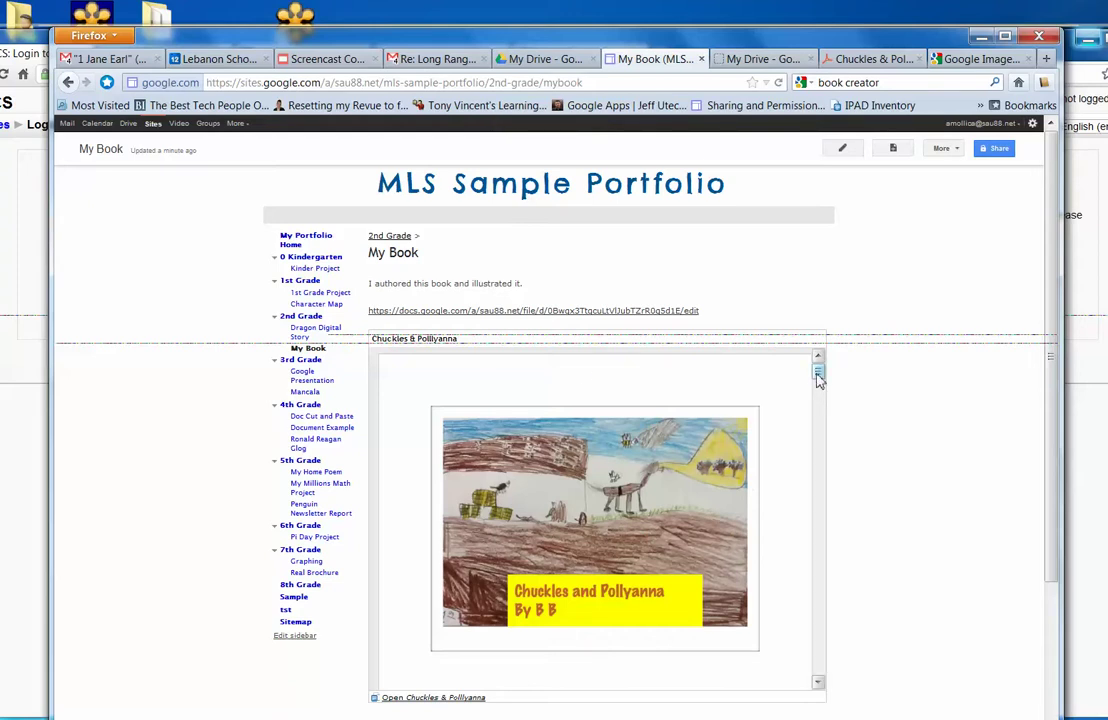
Select Chuckles & PollyAnna.pdf in My Drive and show its More actions menu.
mouse_move(817, 371)
mouse_down()
mouse_move(821, 452)
mouse_move(819, 363)
mouse_up()
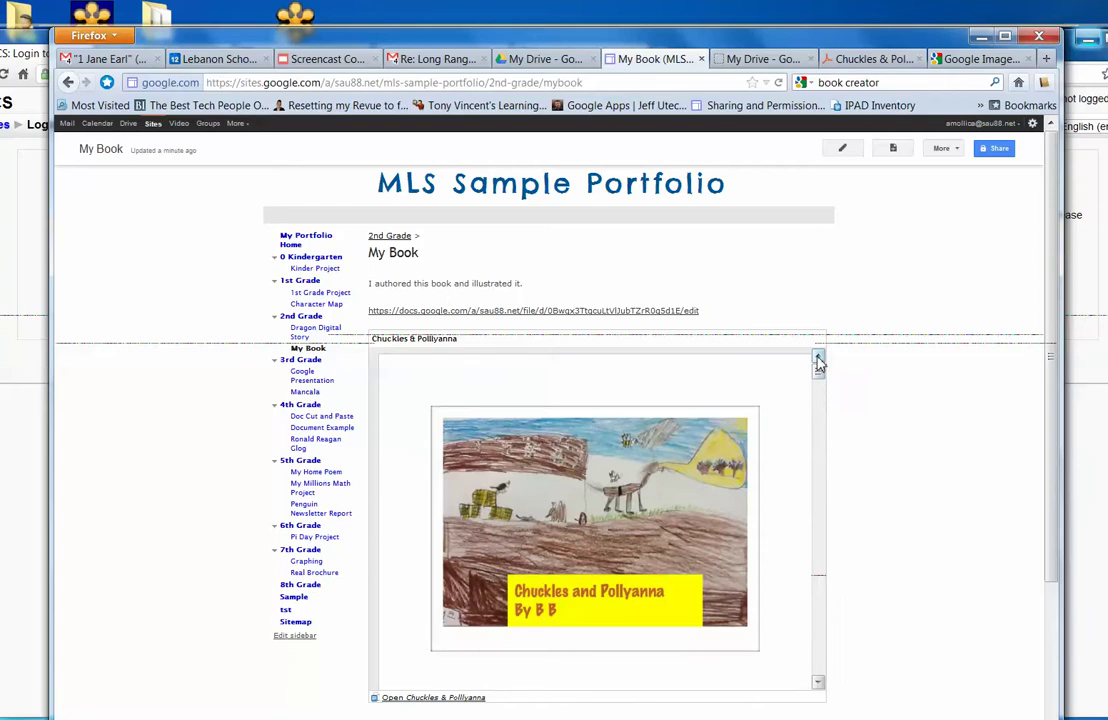
click(757, 61)
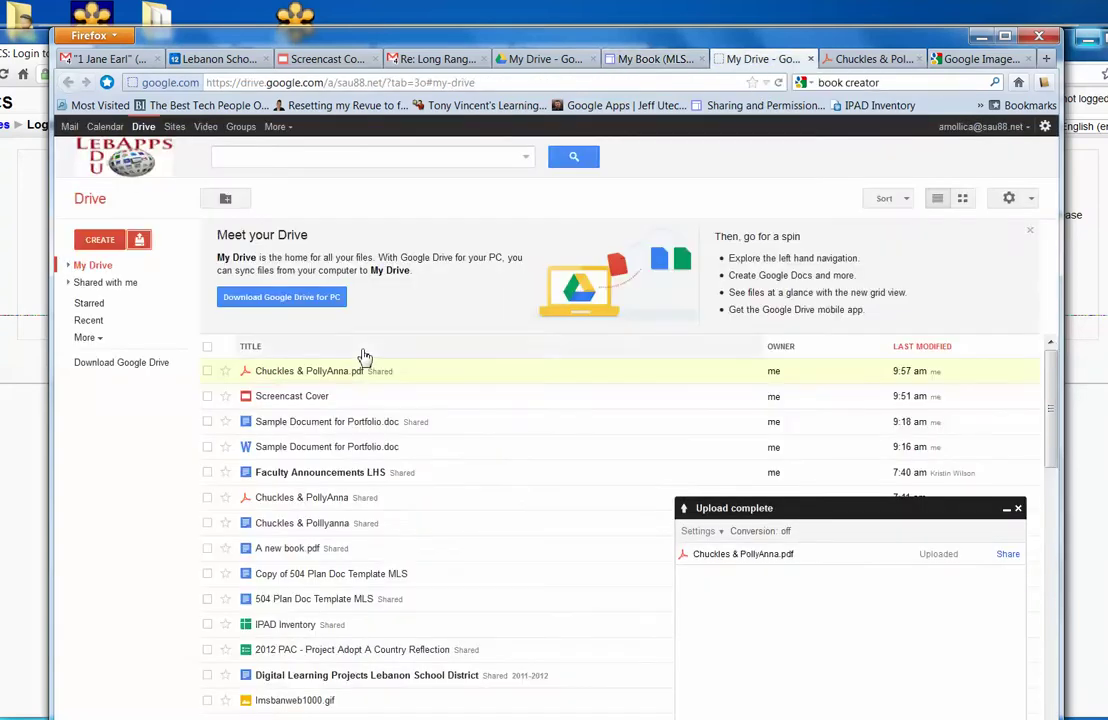
click(208, 373)
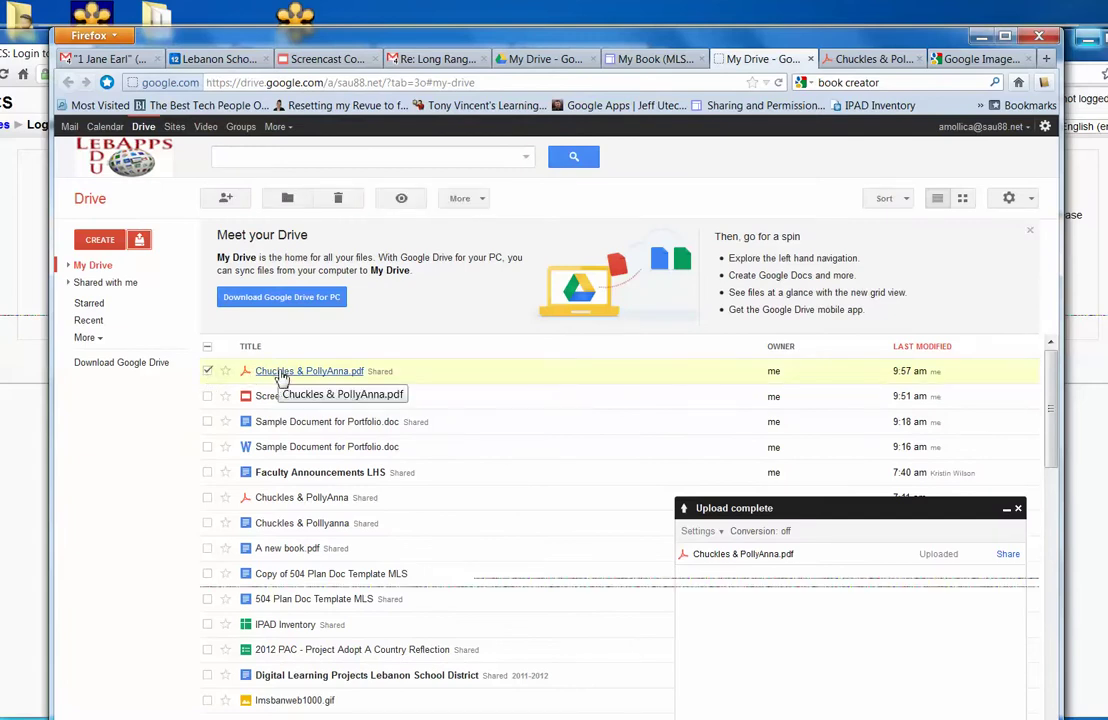
click(484, 203)
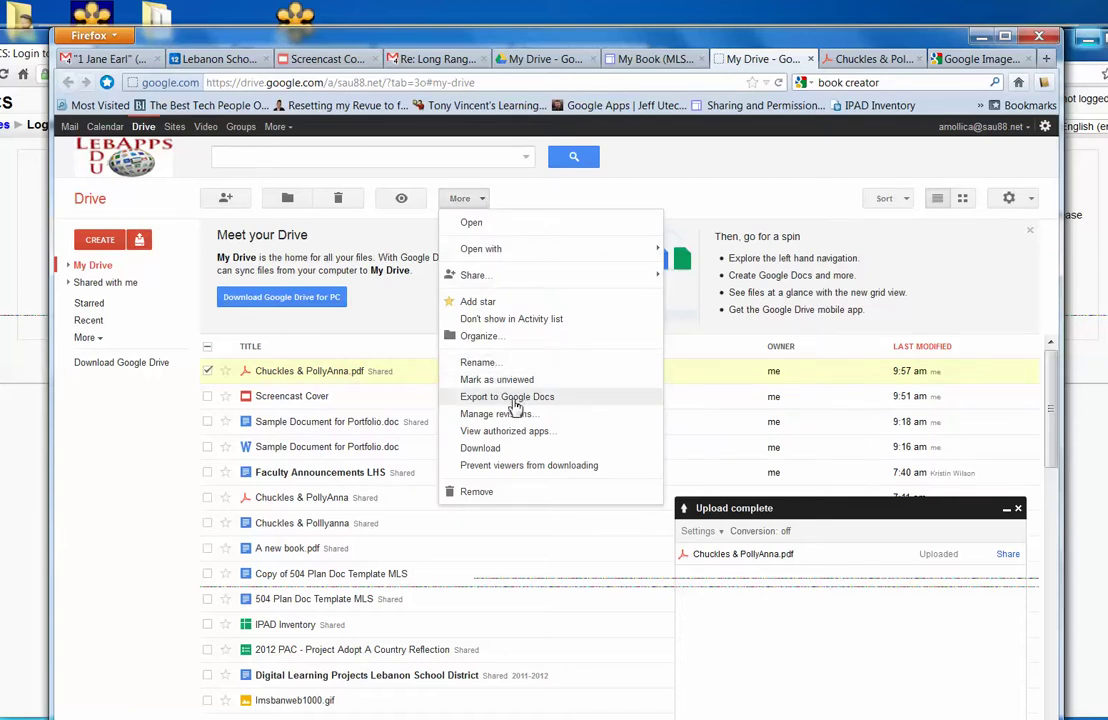
Export Chuckles & PollyAnna.pdf to Google Docs and dismiss the Upload complete notice.
click(511, 400)
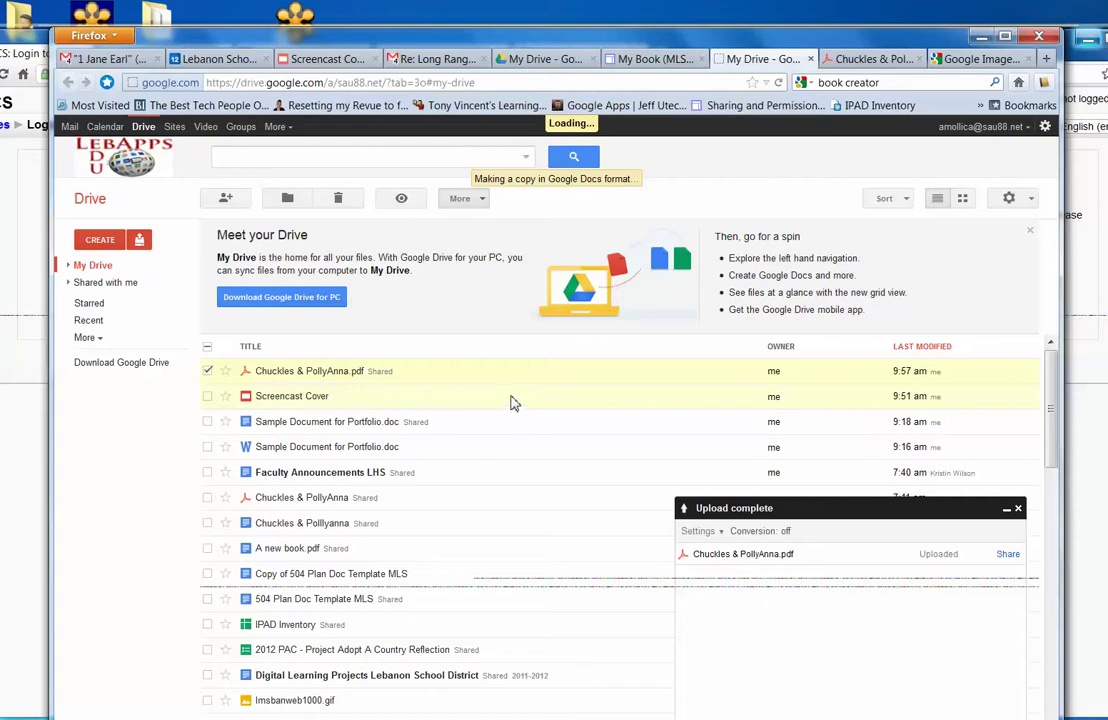
click(1018, 510)
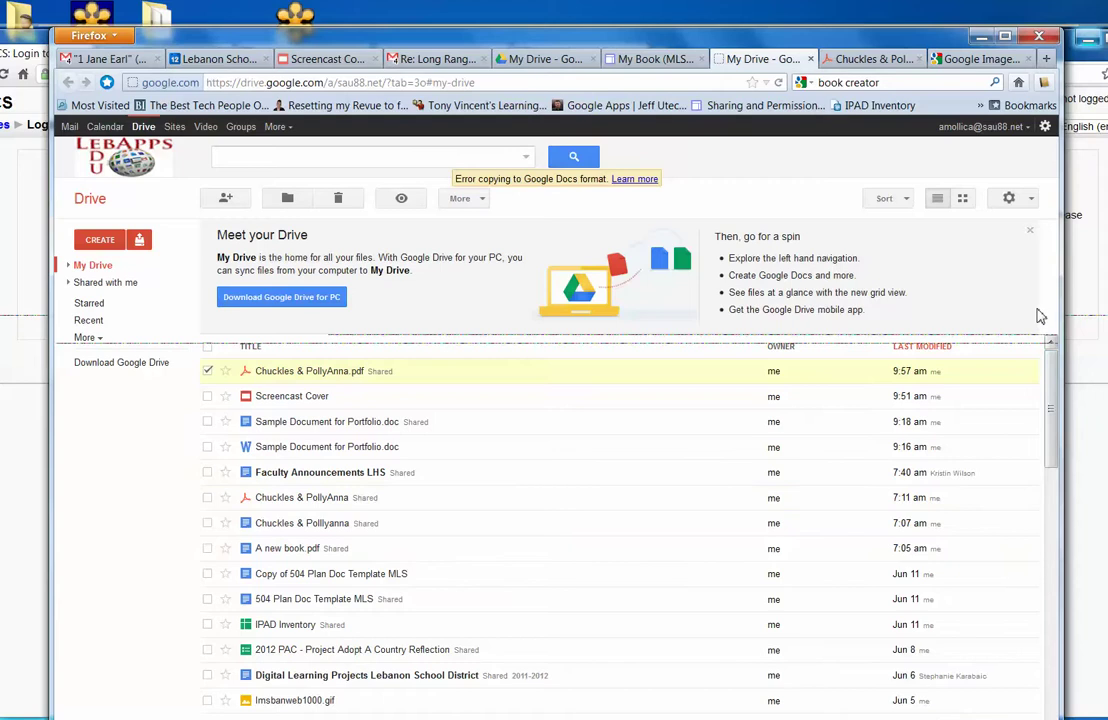
Read the conversion error's help, reload My Drive, and open the new Google Docs copy.
click(564, 398)
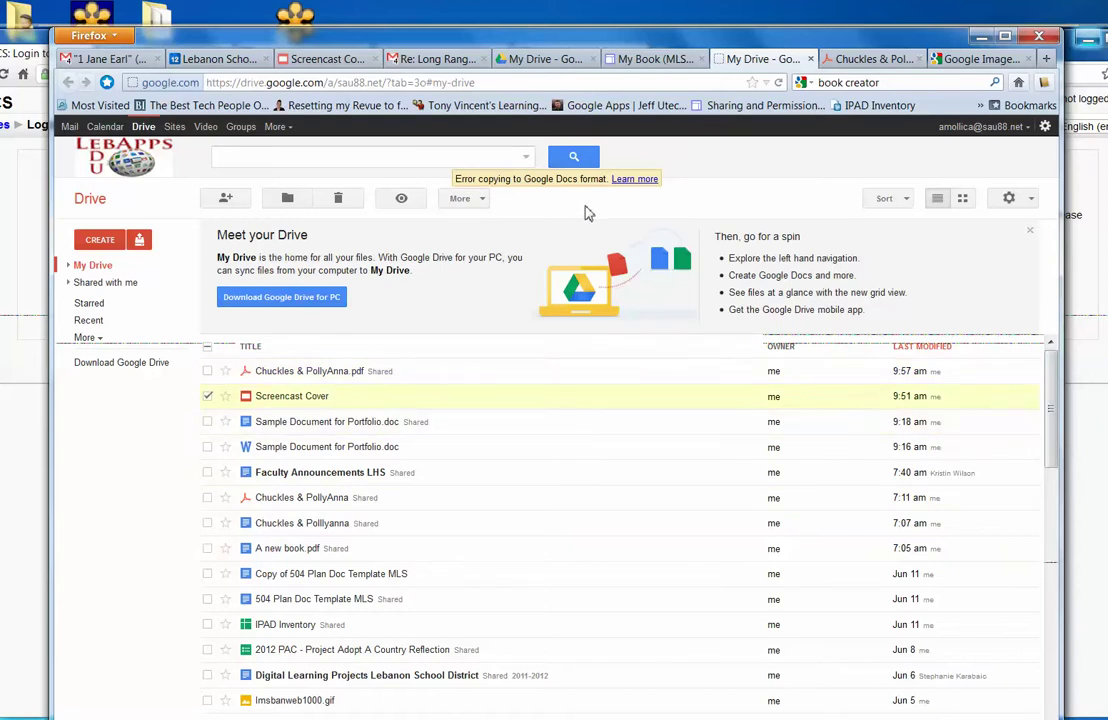
click(634, 181)
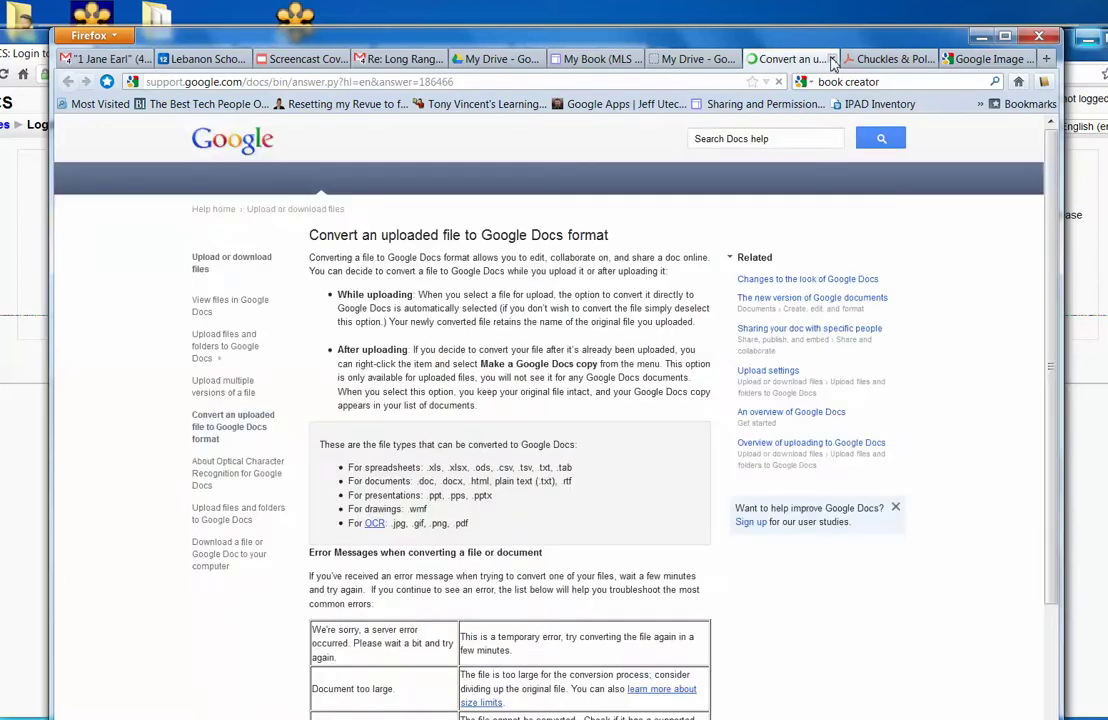
click(831, 59)
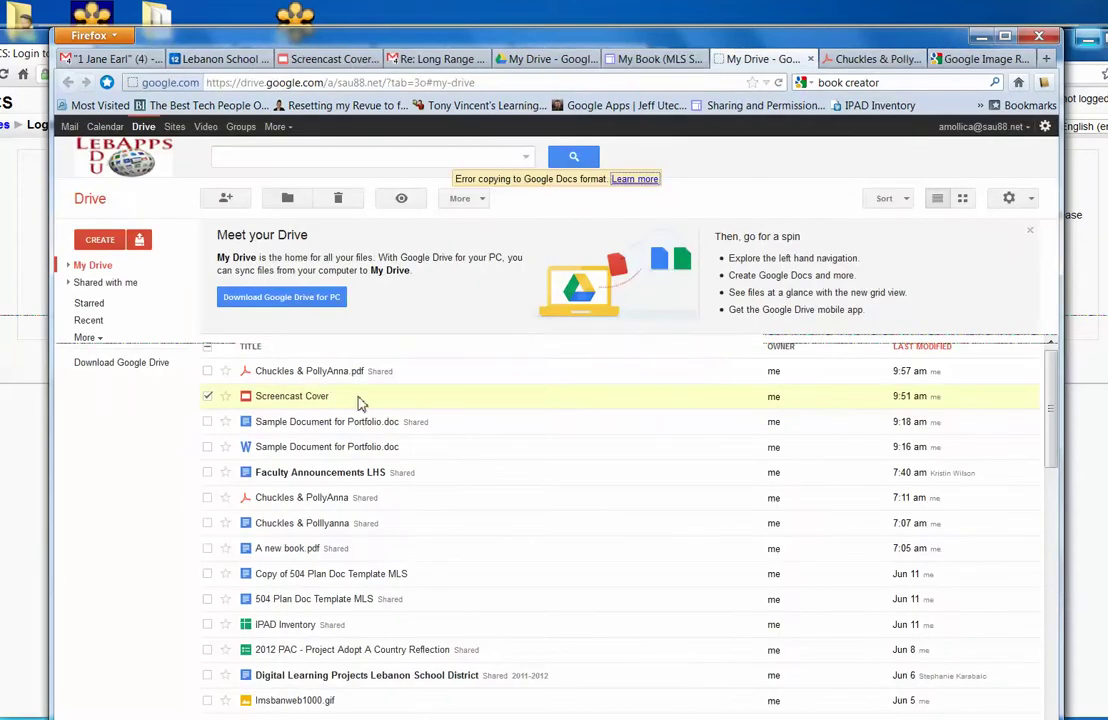
click(779, 82)
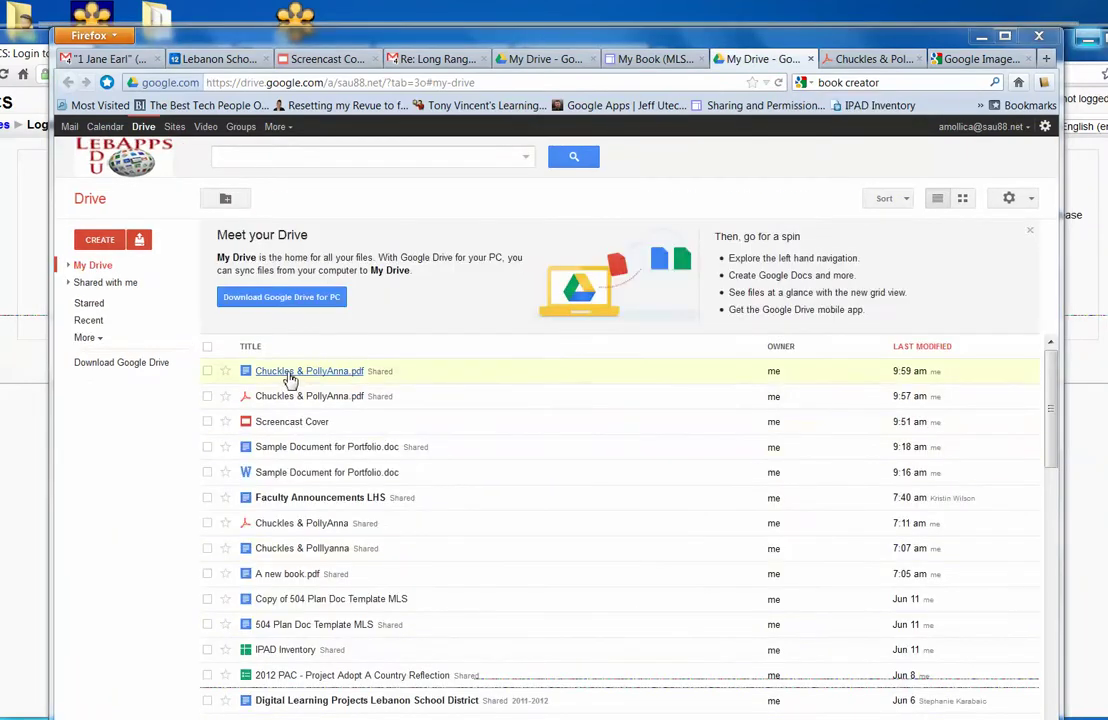
click(295, 379)
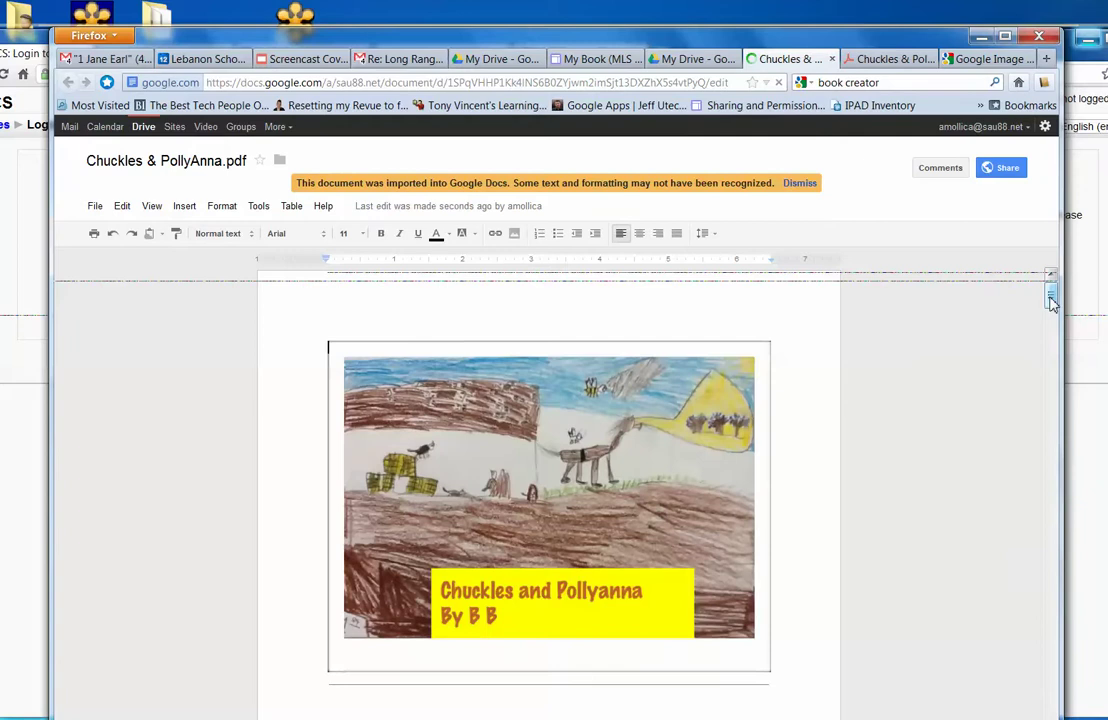
Scroll the converted doc and delete the garbled OCR text under the first page image.
drag(1052, 302, 1052, 355)
scroll(344, 477, down, 5)
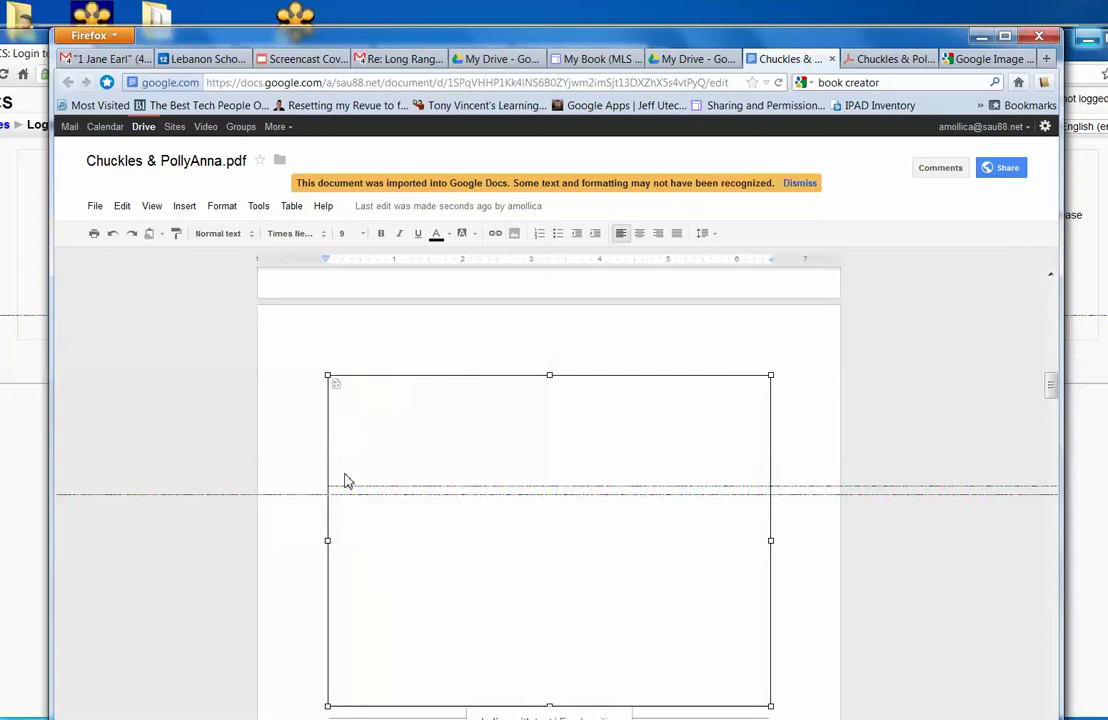
drag(1055, 388, 1052, 408)
scroll(795, 400, down, 3)
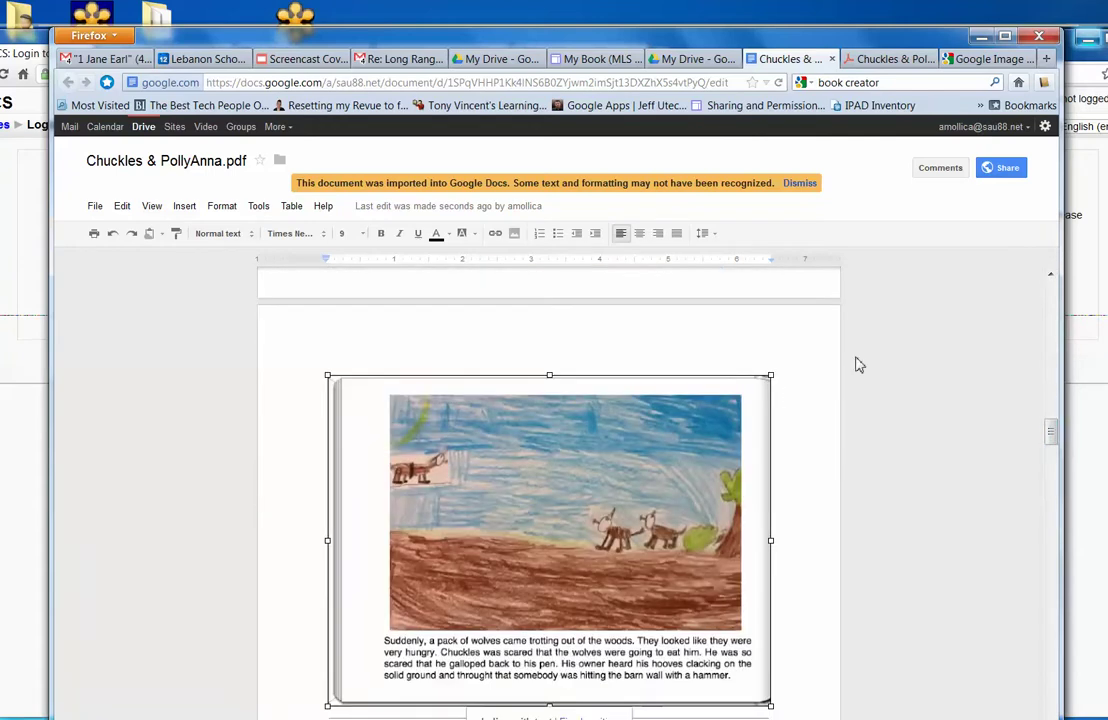
drag(1051, 433, 1052, 447)
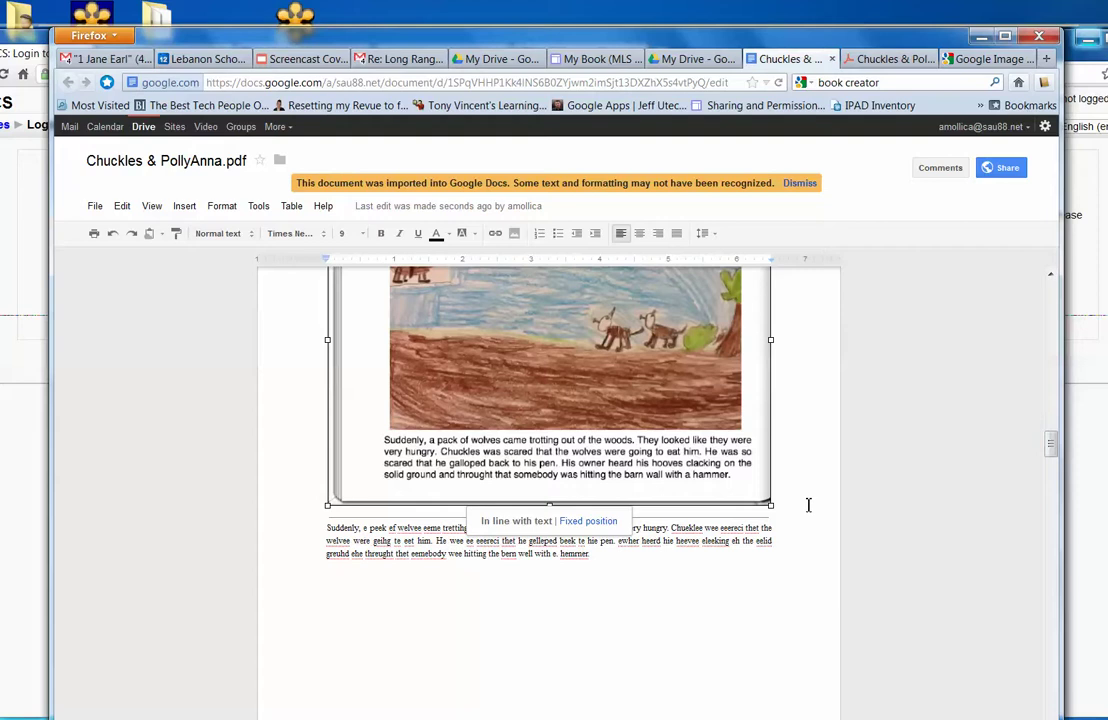
drag(692, 554, 329, 527)
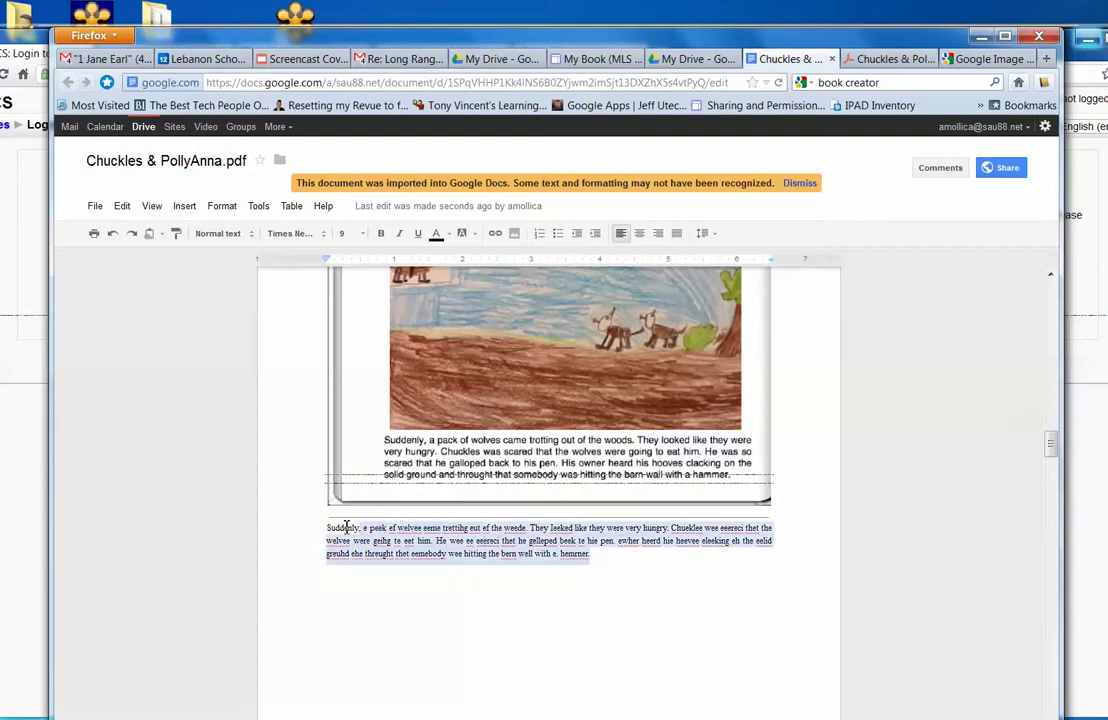
key(BackSpace)
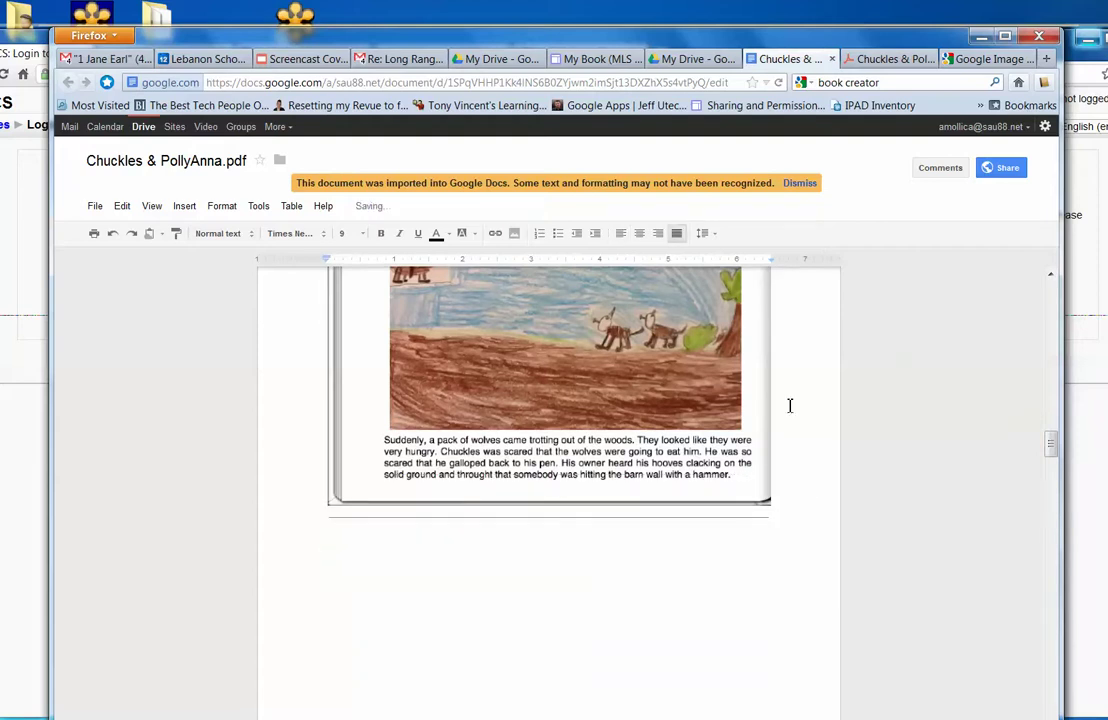
Delete the garbled OCR text under the next image, then return to the original PDF.
drag(1051, 442, 1055, 488)
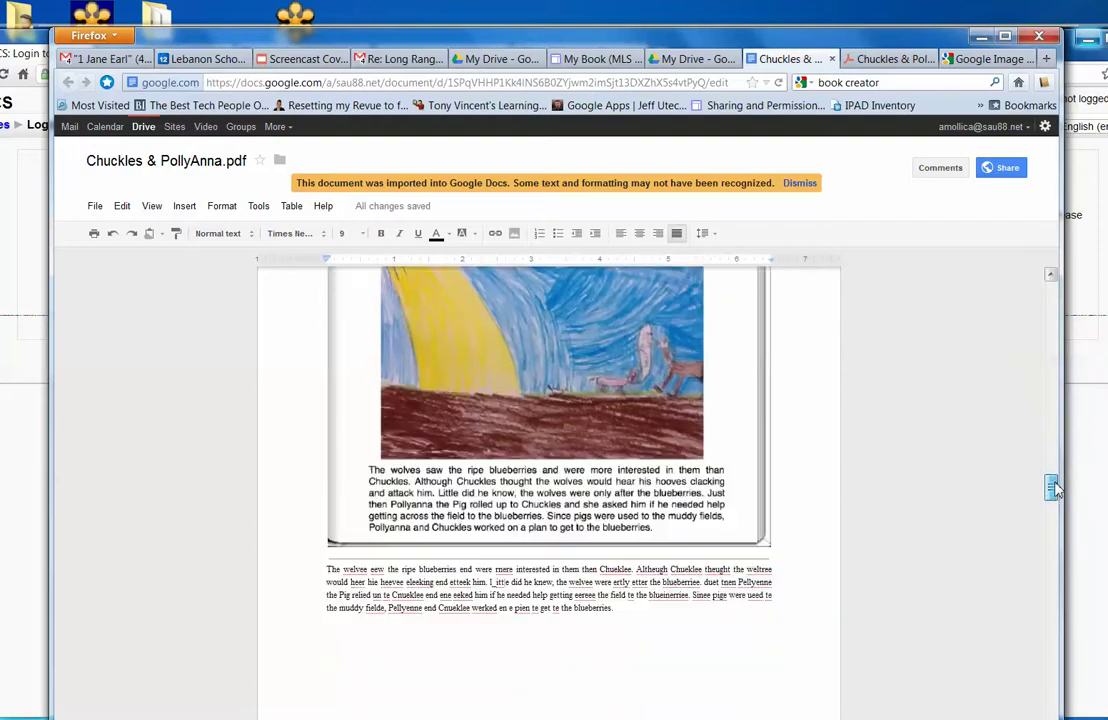
drag(633, 609, 318, 563)
key(Delete)
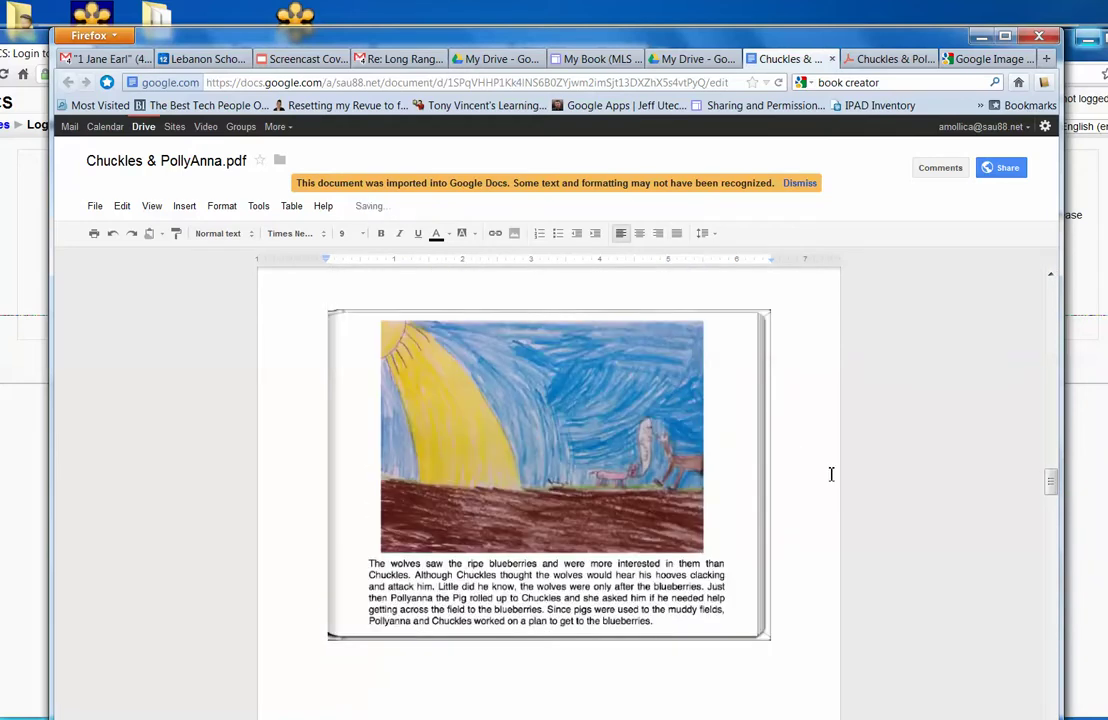
click(890, 58)
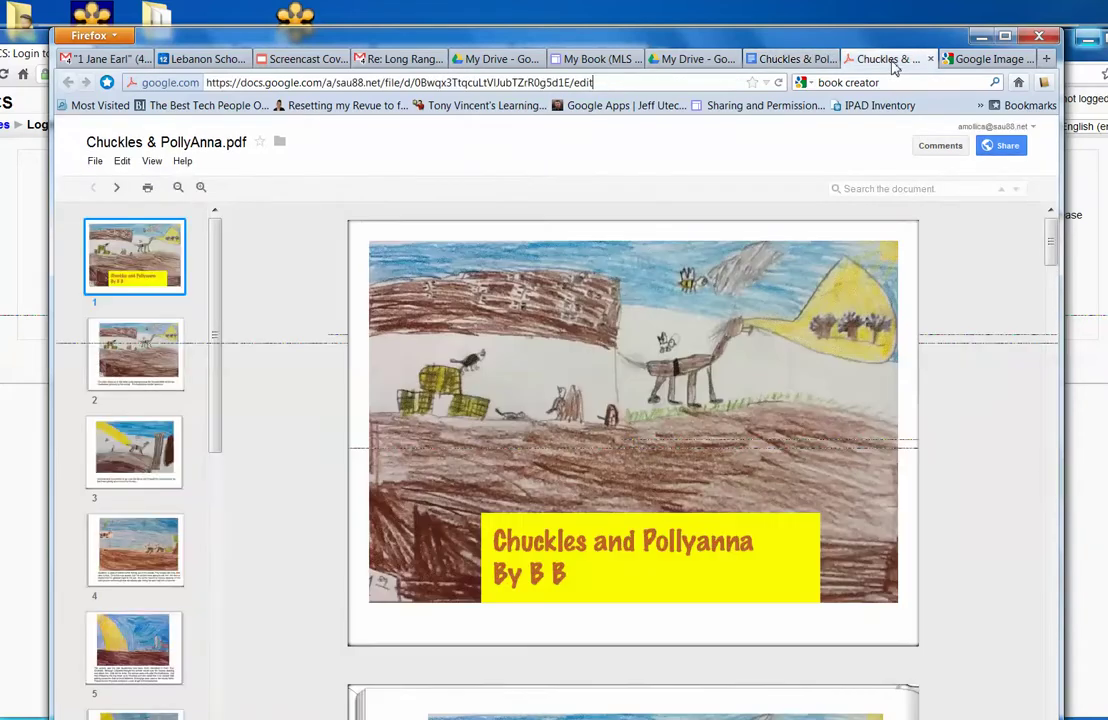
Edit the My Book page and remove the old embedded book document.
click(610, 60)
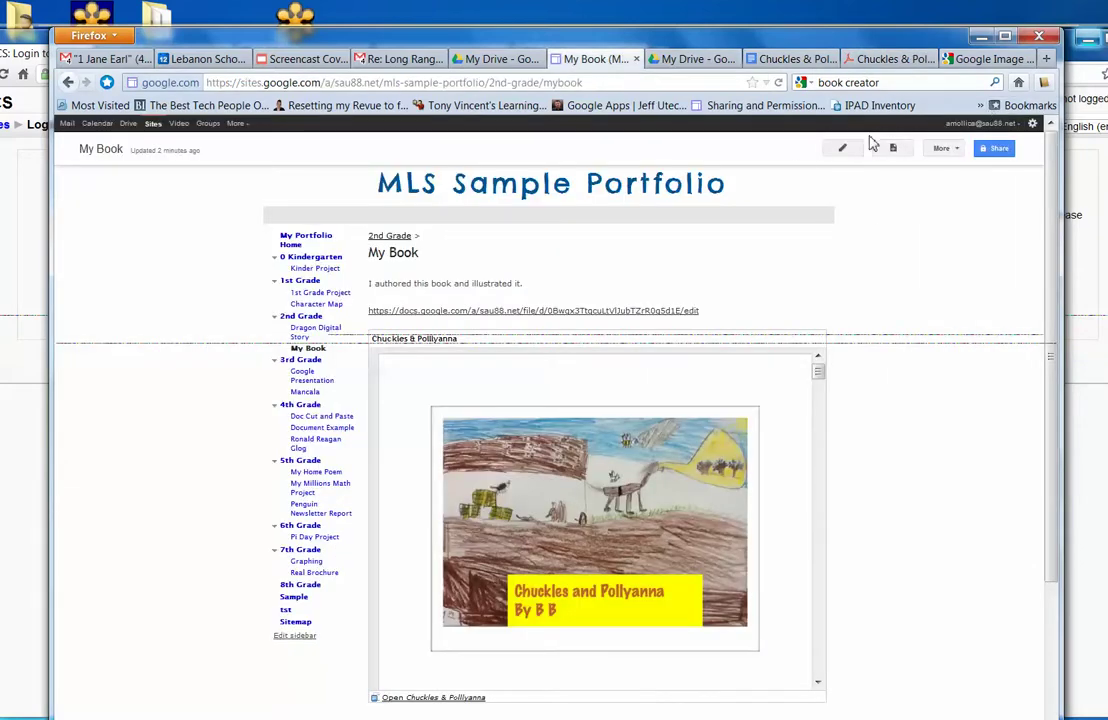
click(843, 150)
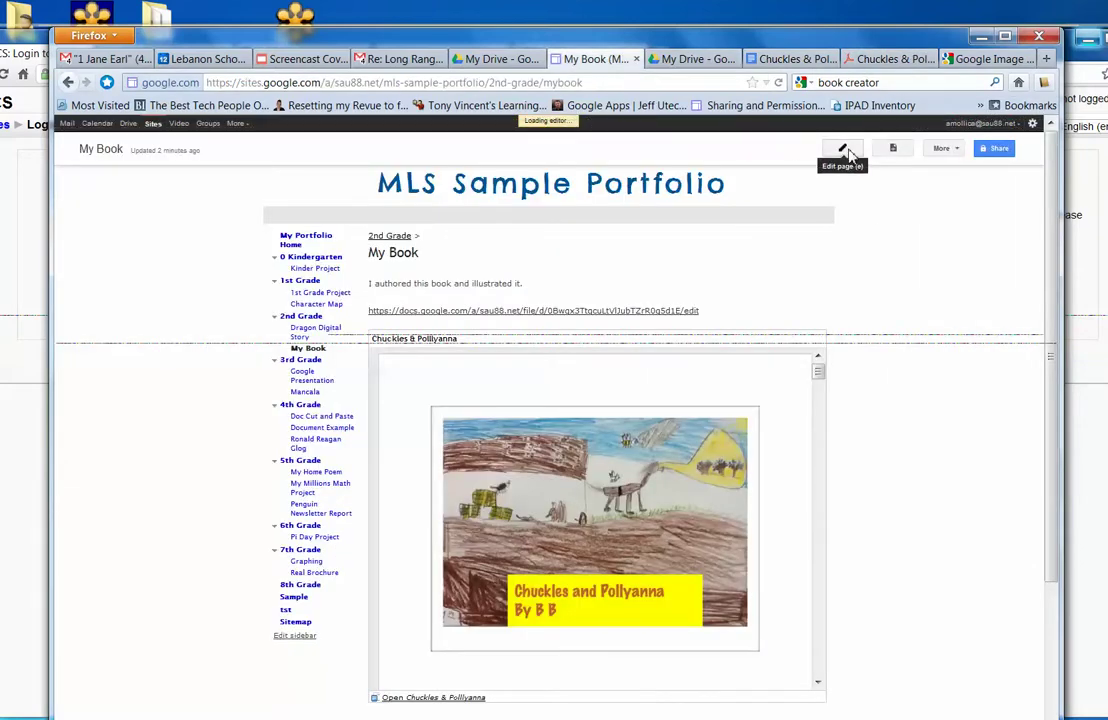
click(555, 612)
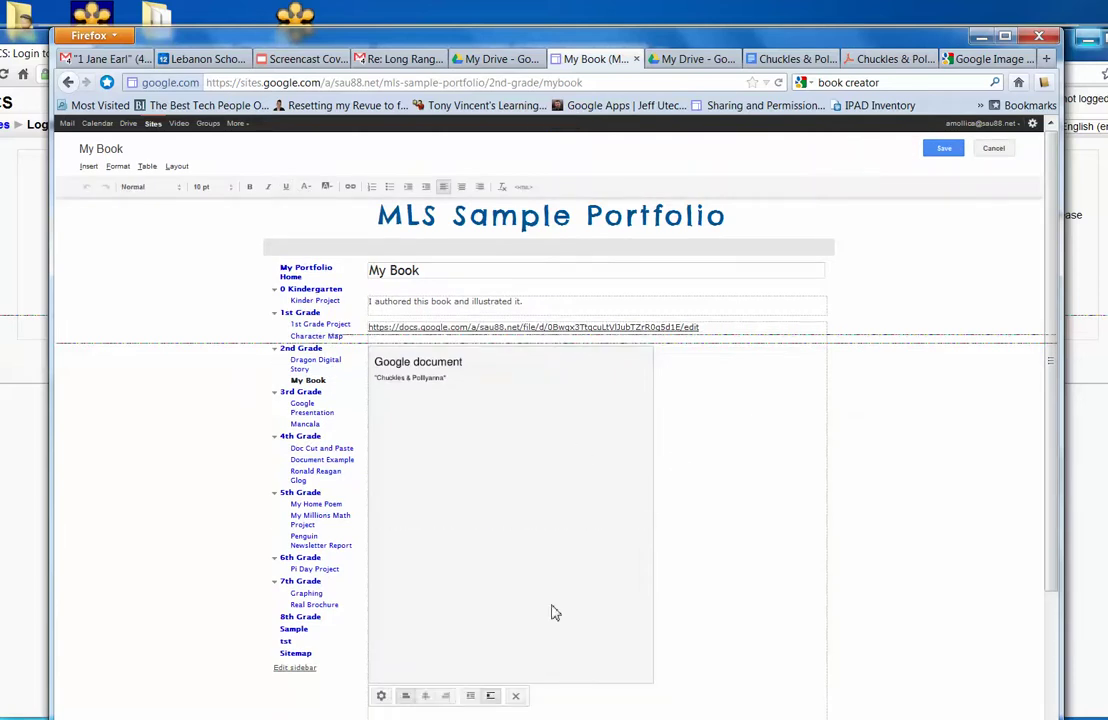
click(517, 699)
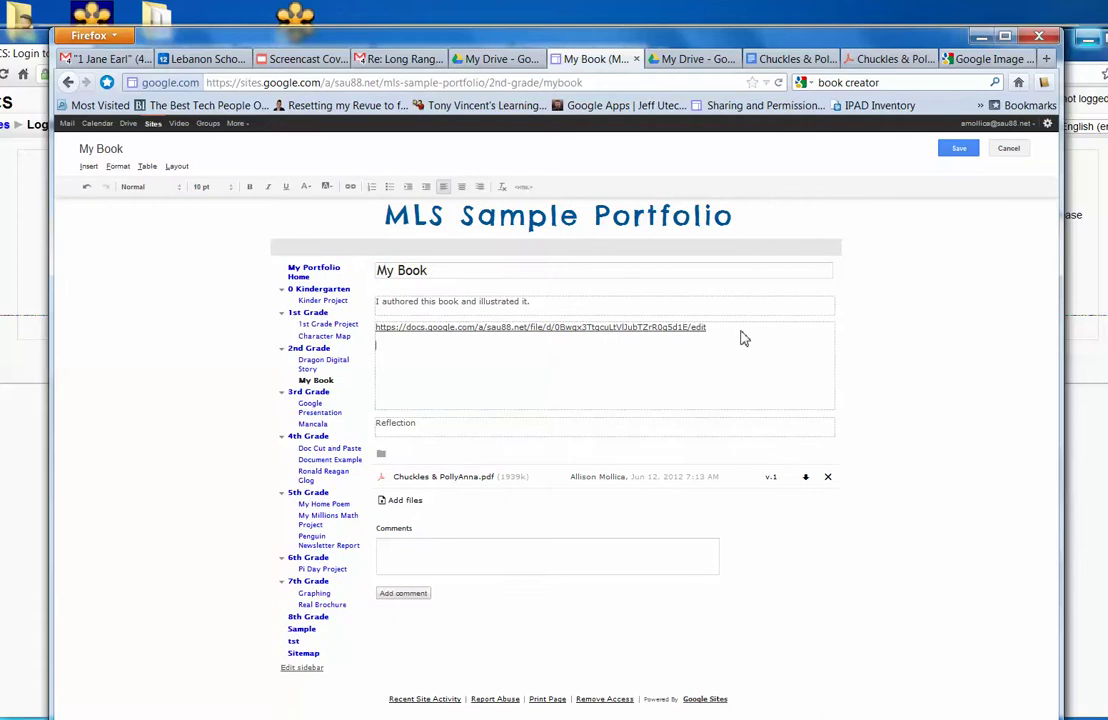
Embed the Chuckles & PollyAnna.pdf Google document without a title and save the page.
click(88, 166)
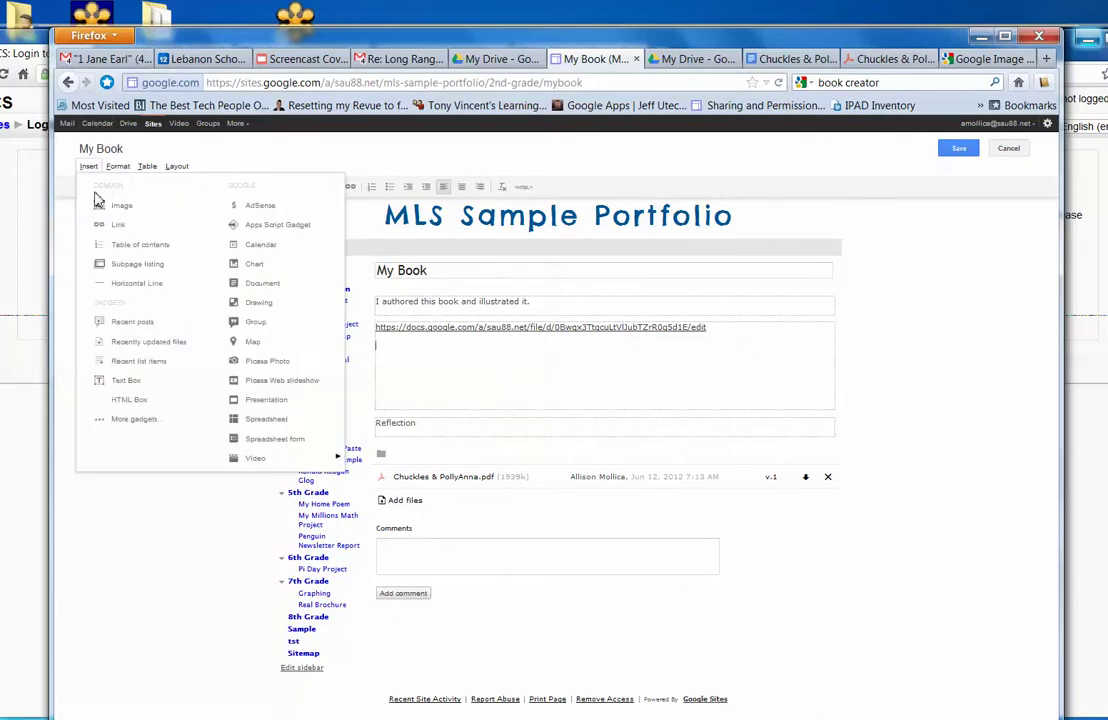
click(263, 284)
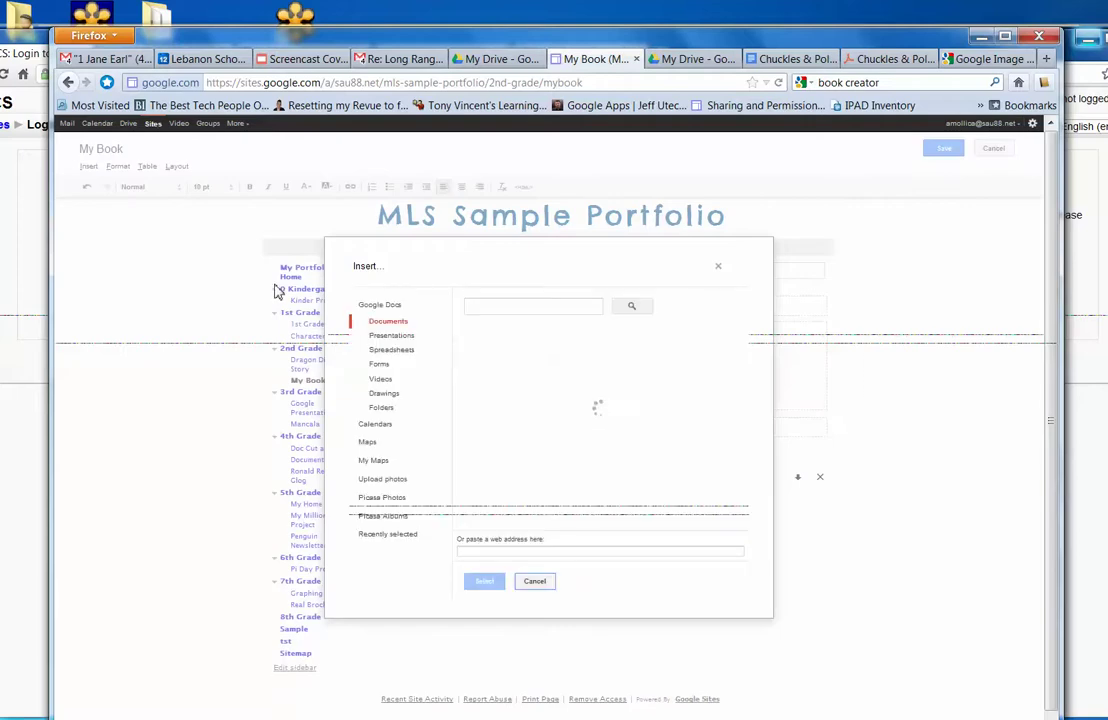
click(547, 336)
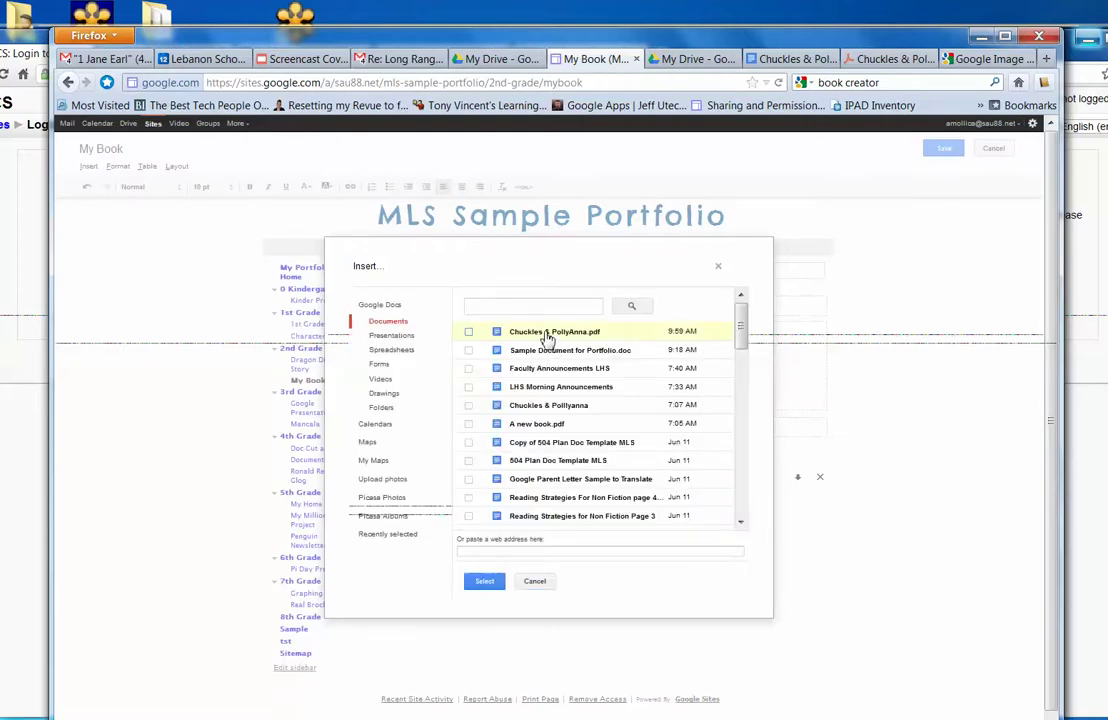
click(483, 584)
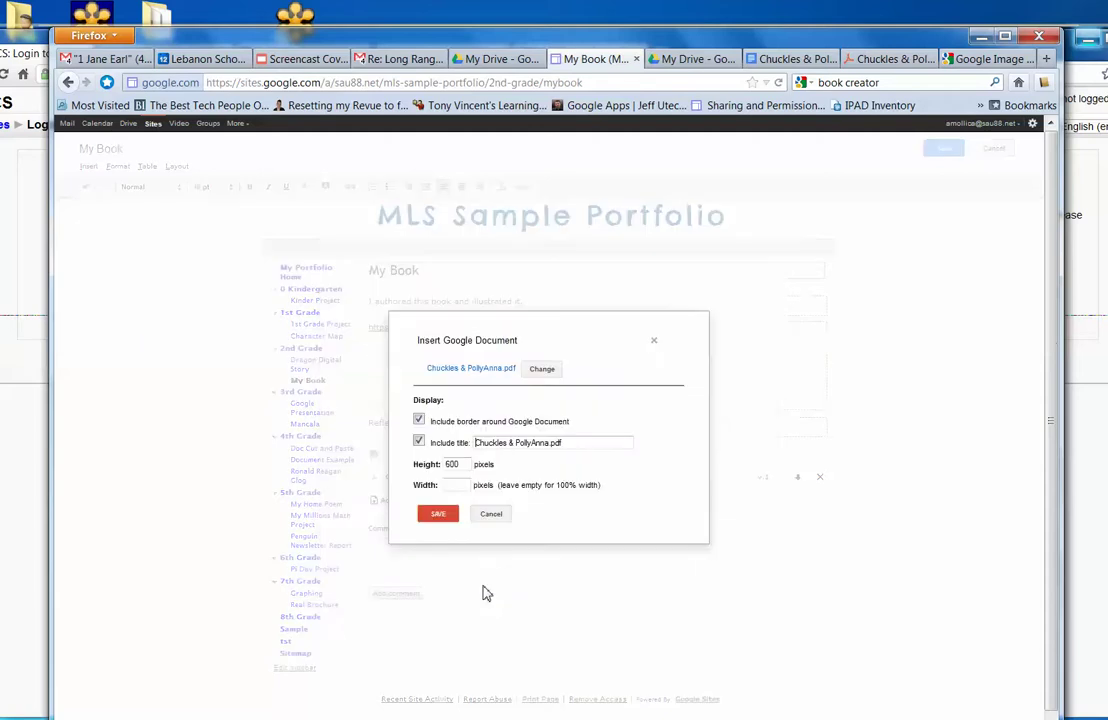
click(420, 443)
click(438, 513)
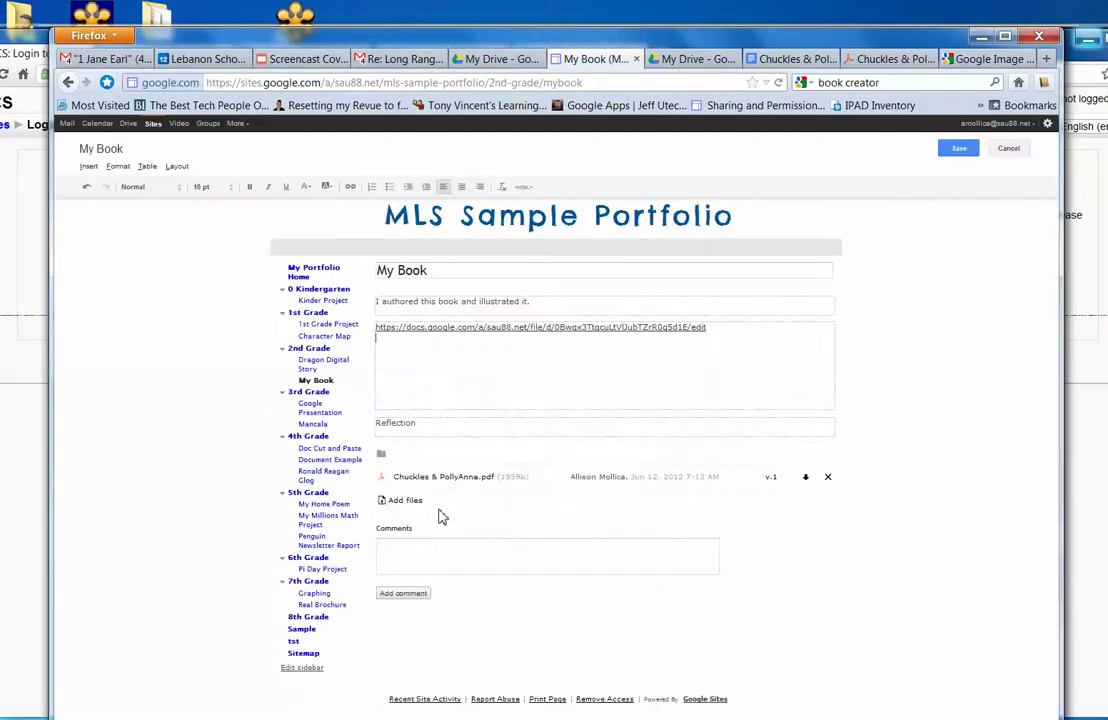
click(943, 158)
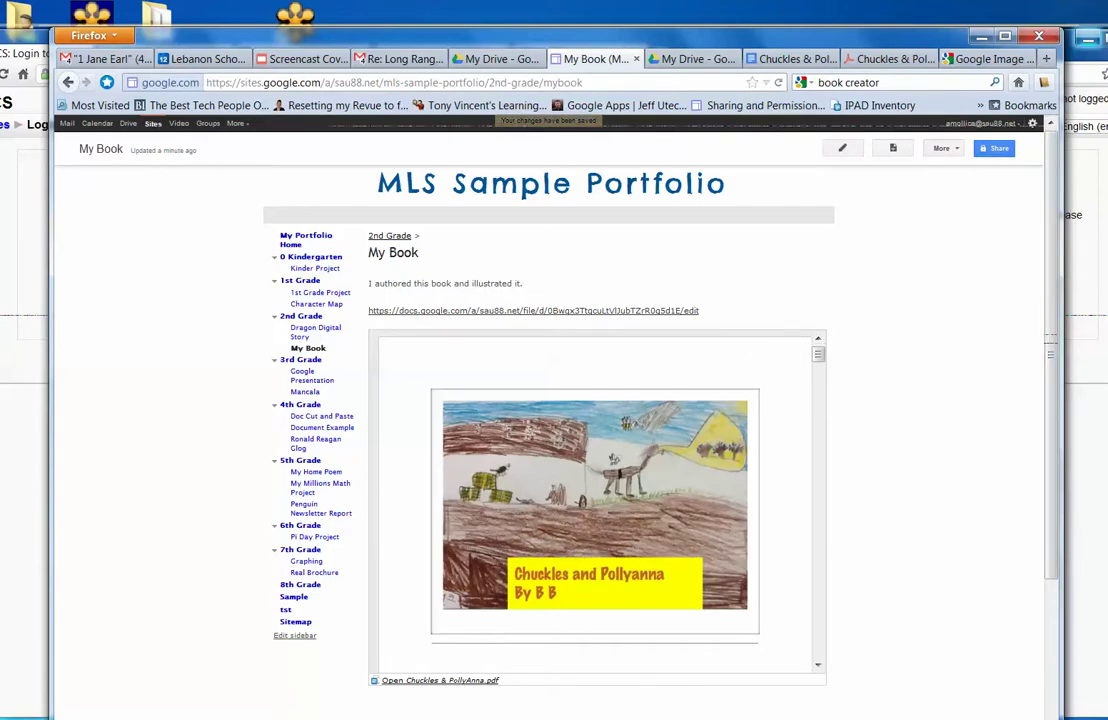
Attach Chuckles & PollyAnna.pdf from the Desktop to the My Book page.
scroll(1056, 618, down, 3)
drag(1056, 618, 1056, 655)
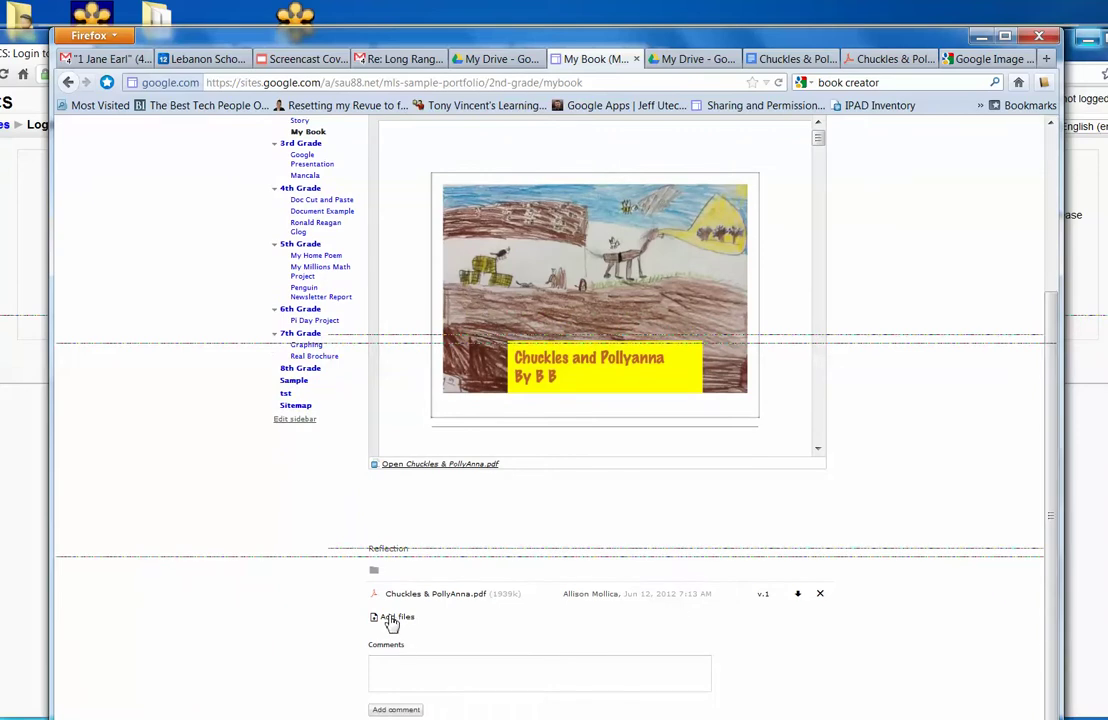
click(391, 620)
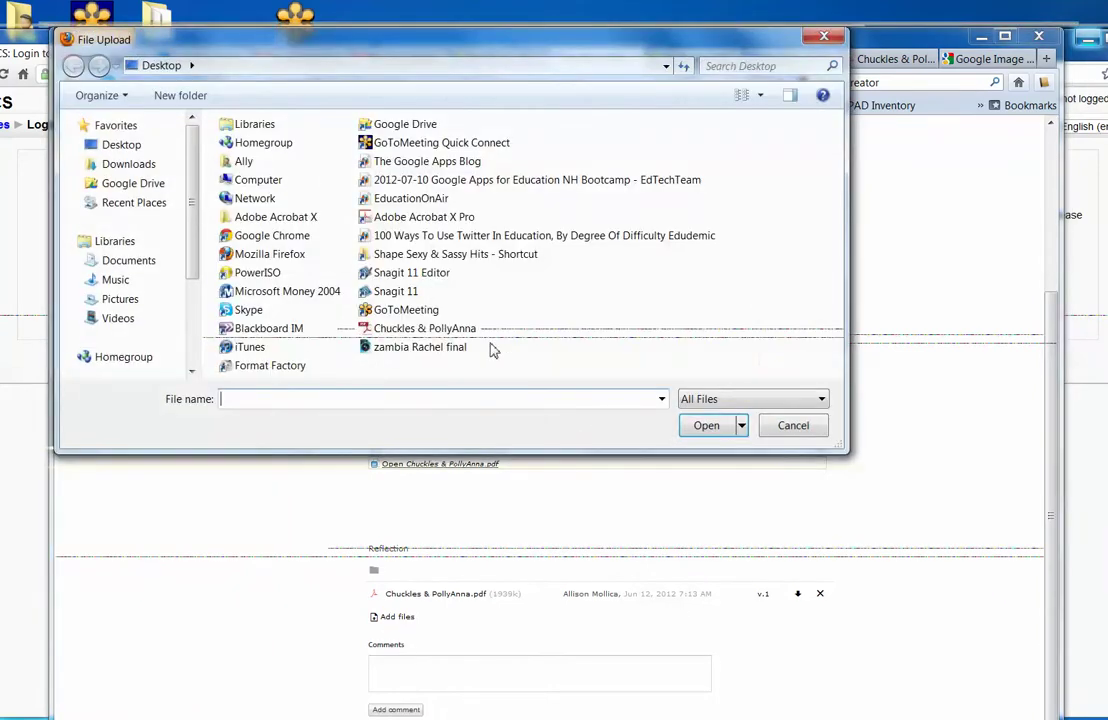
click(117, 147)
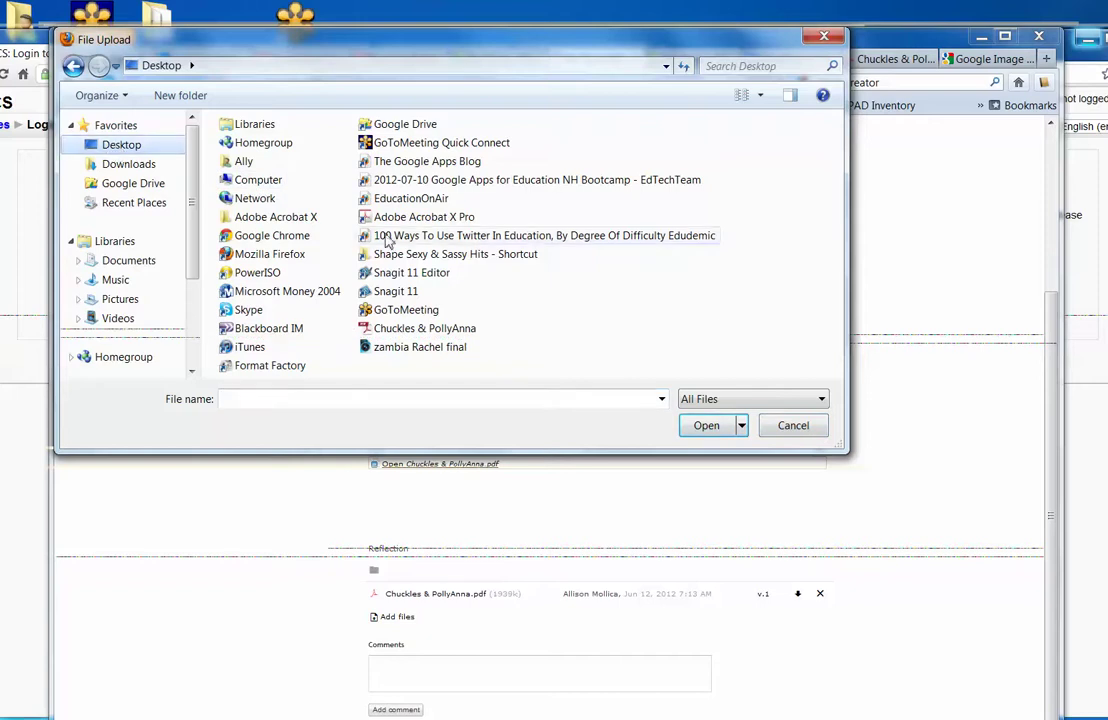
double_click(420, 330)
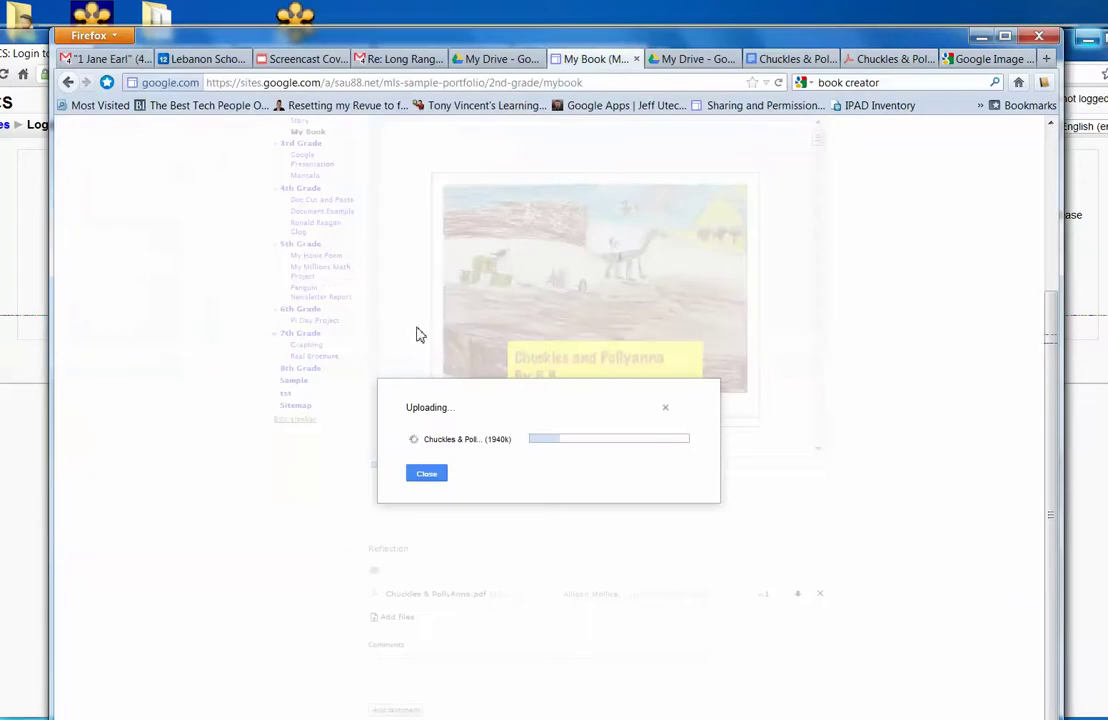